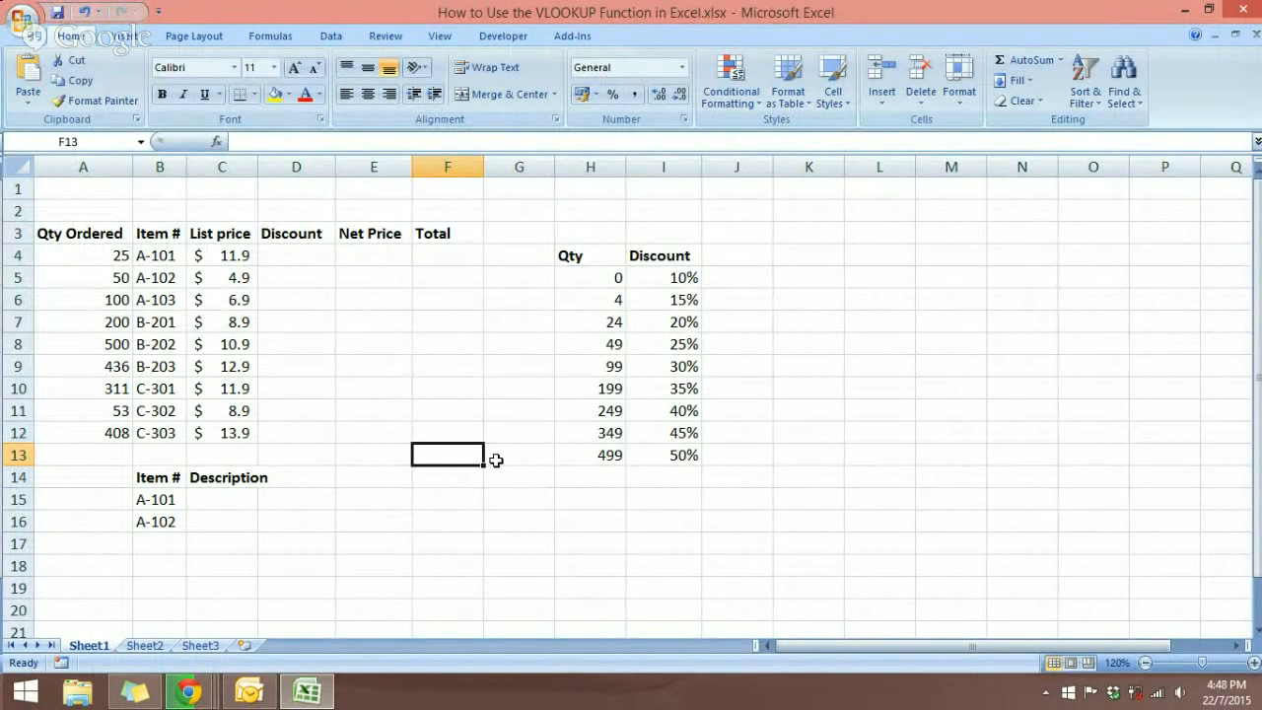
Step: Review the Item # and List price headings and the Qty/Discount table H5:I13, then select D4
{"action": "left_click", "coordinate": [166, 235]}
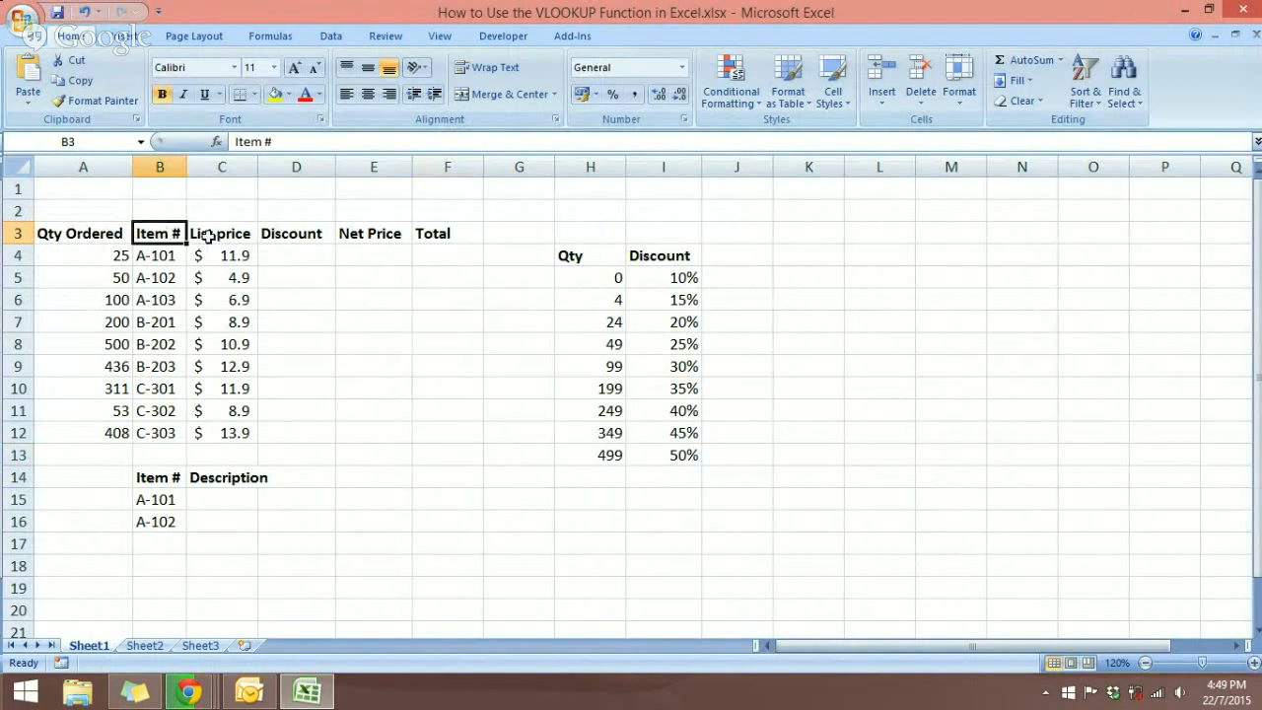
{"action": "left_click", "coordinate": [219, 236]}
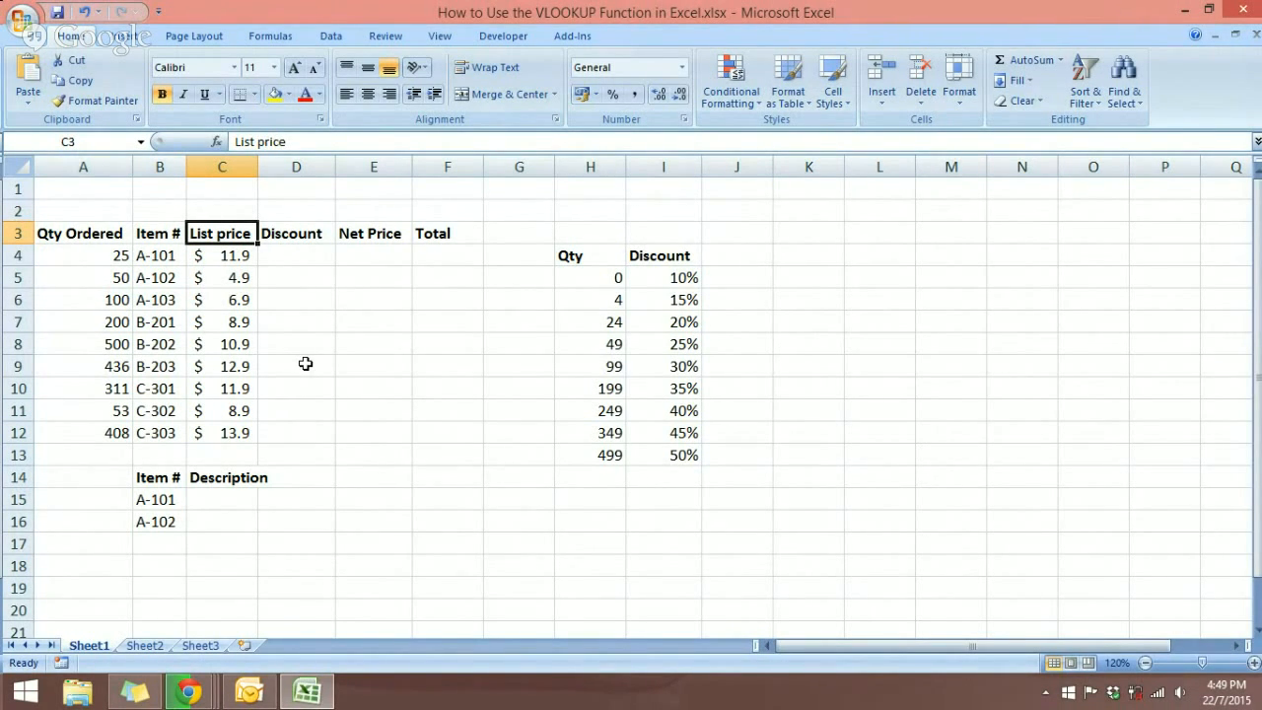
{"action": "left_click_drag", "start_coordinate": [585, 273], "coordinate": [670, 454]}
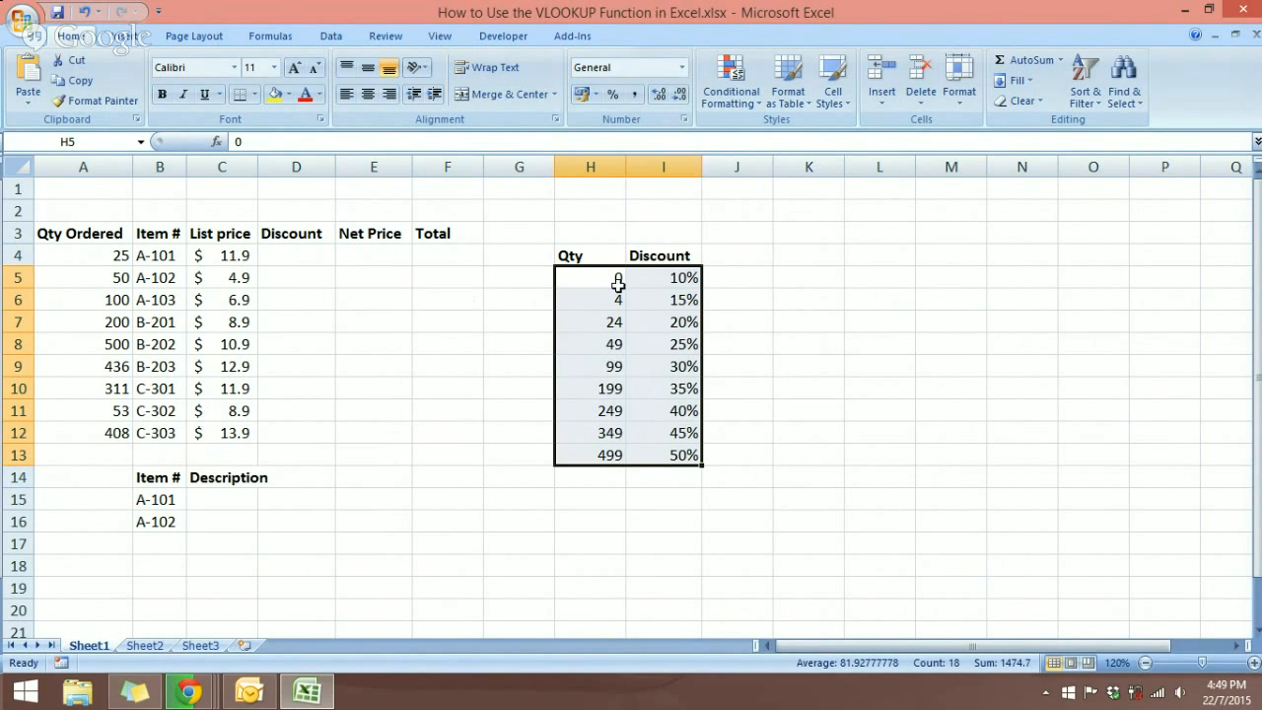
{"action": "left_click", "coordinate": [402, 325]}
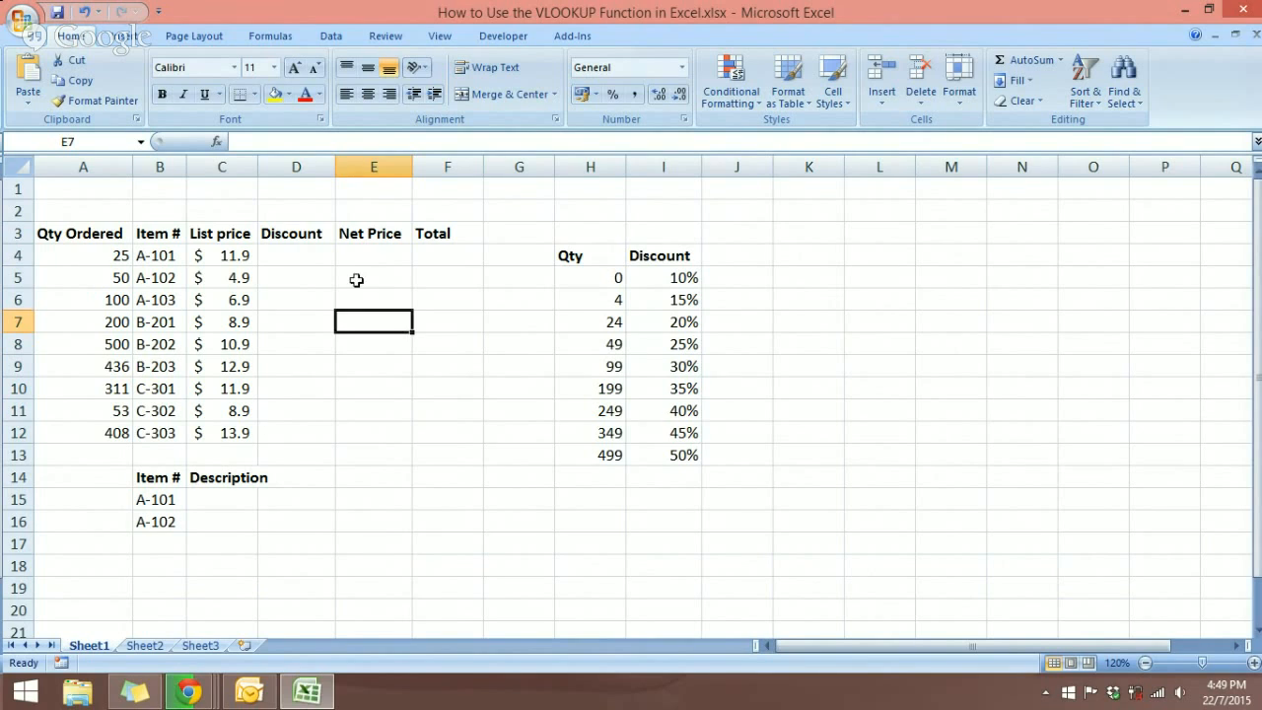
{"action": "left_click", "coordinate": [318, 260]}
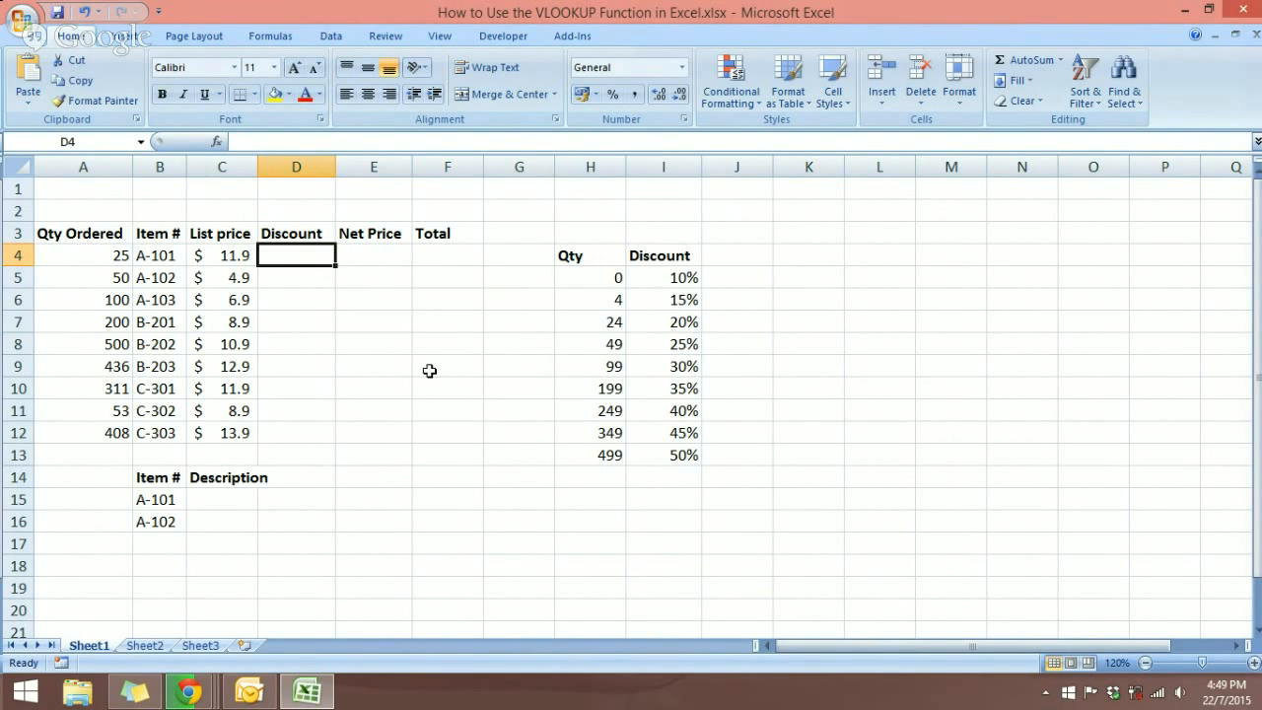
{"action": "left_click_drag", "start_coordinate": [615, 278], "coordinate": [680, 455]}
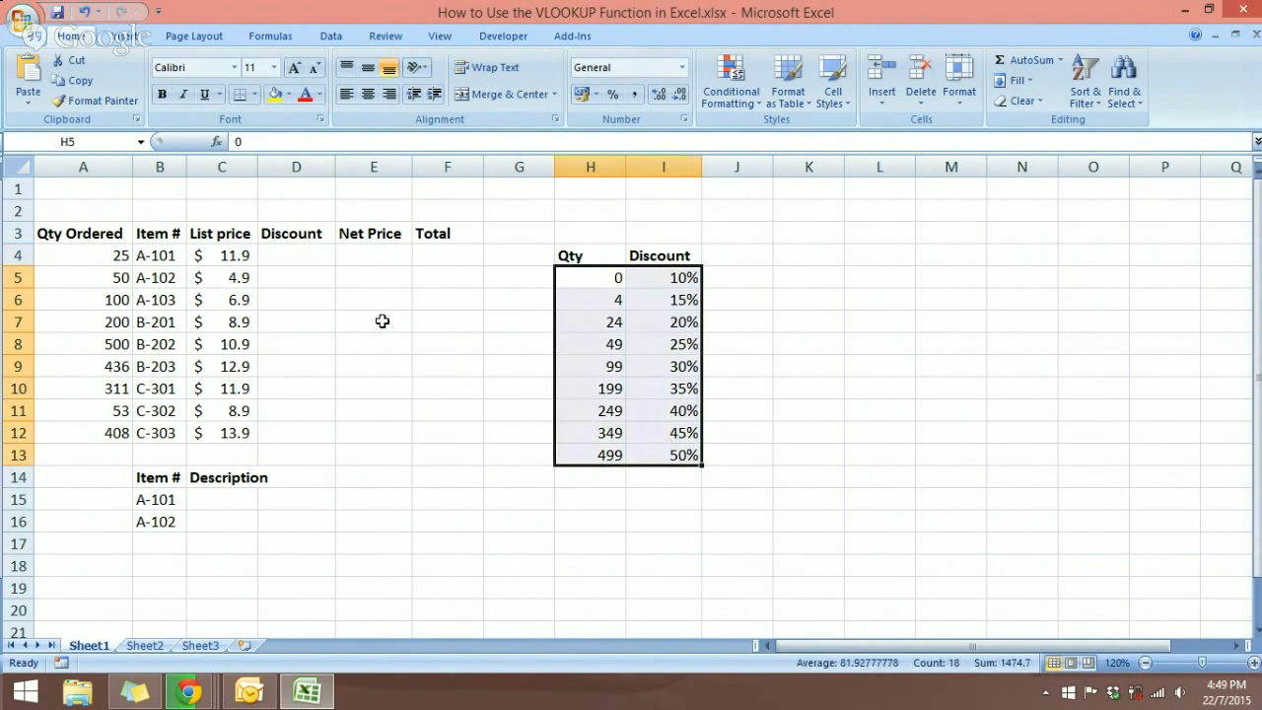
{"action": "left_click", "coordinate": [311, 279]}
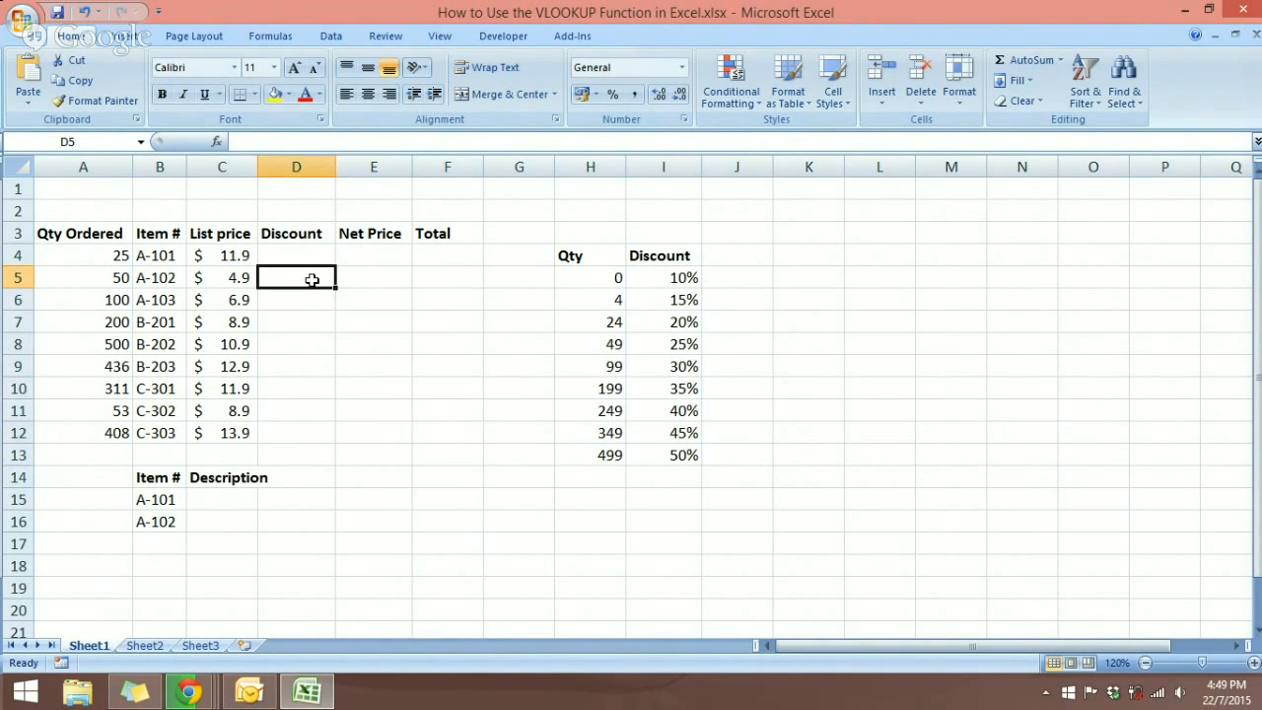
{"action": "left_click", "coordinate": [304, 255]}
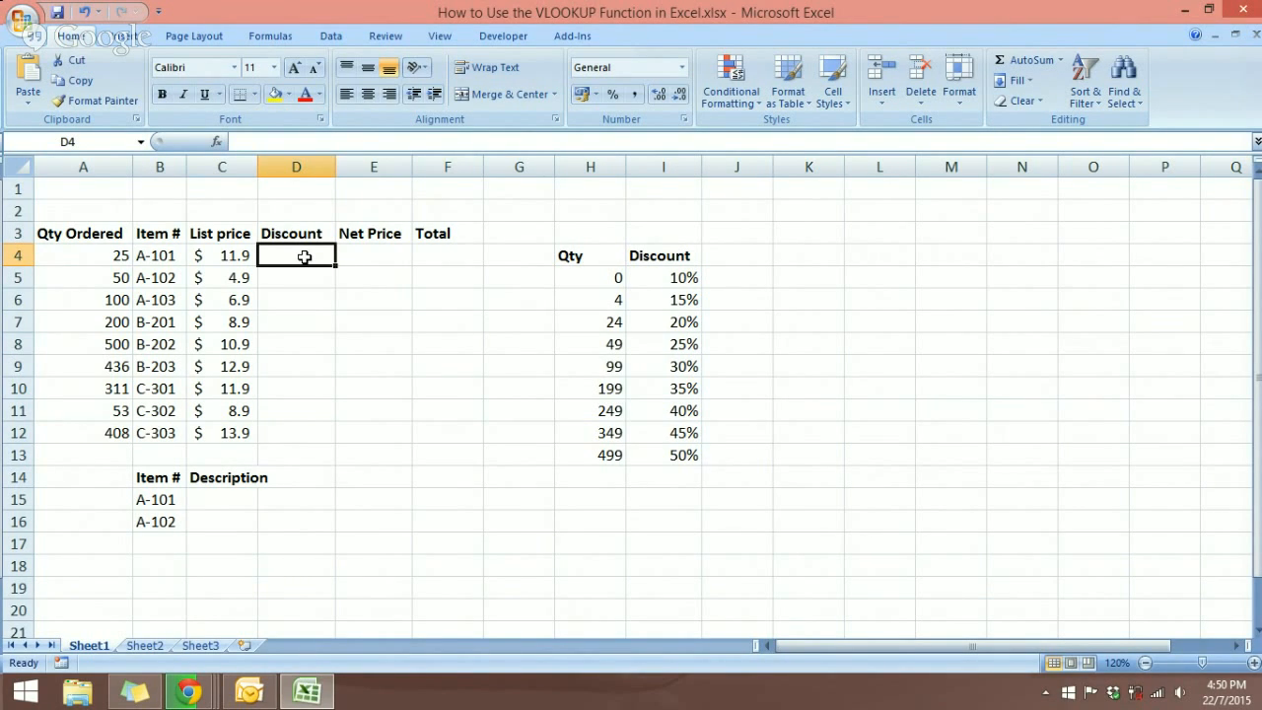
Step: Start =VLOOKUP() in D4 and bring up its Function Arguments dialog
{"action": "type", "text": "=v"}
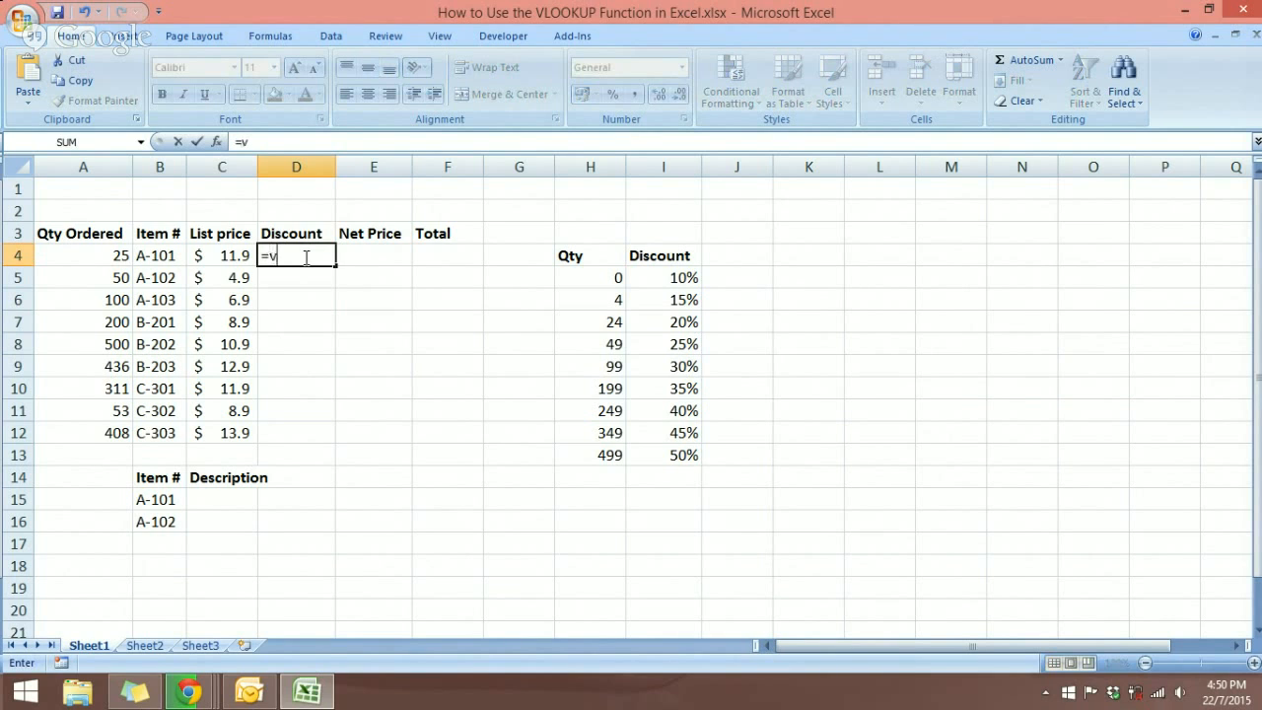
{"action": "type", "text": "look"}
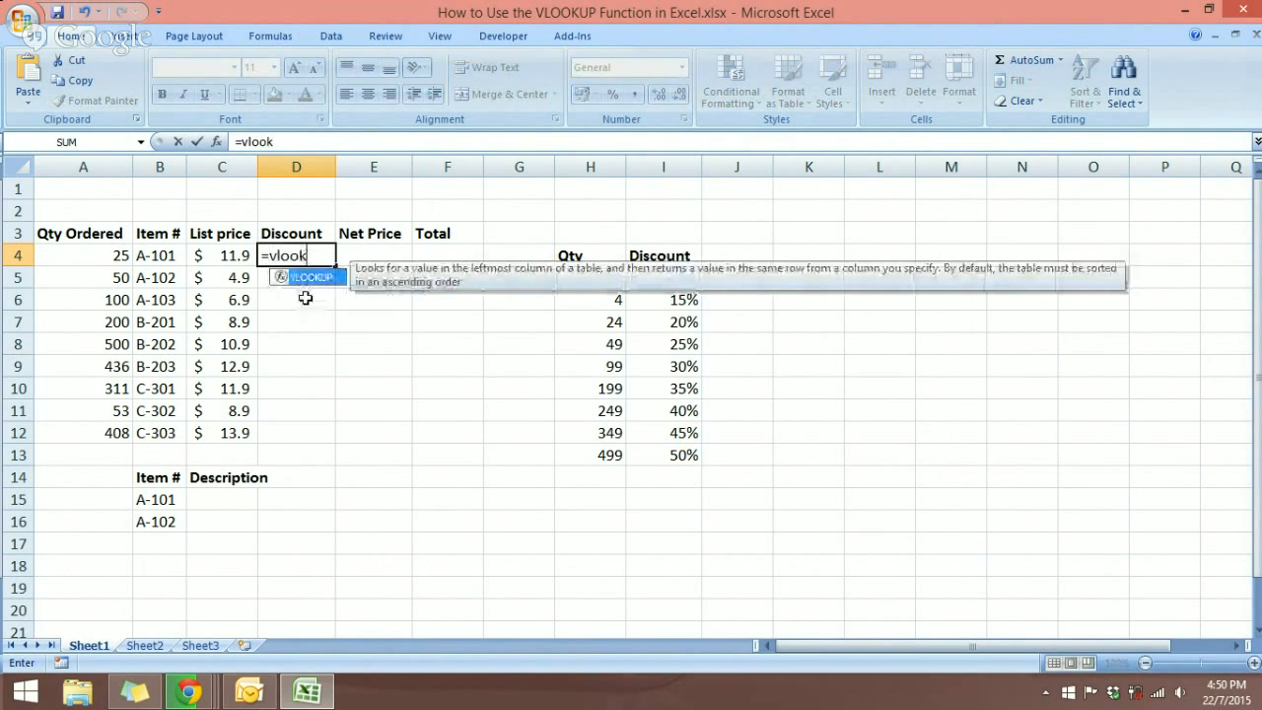
{"action": "key", "text": "Tab"}
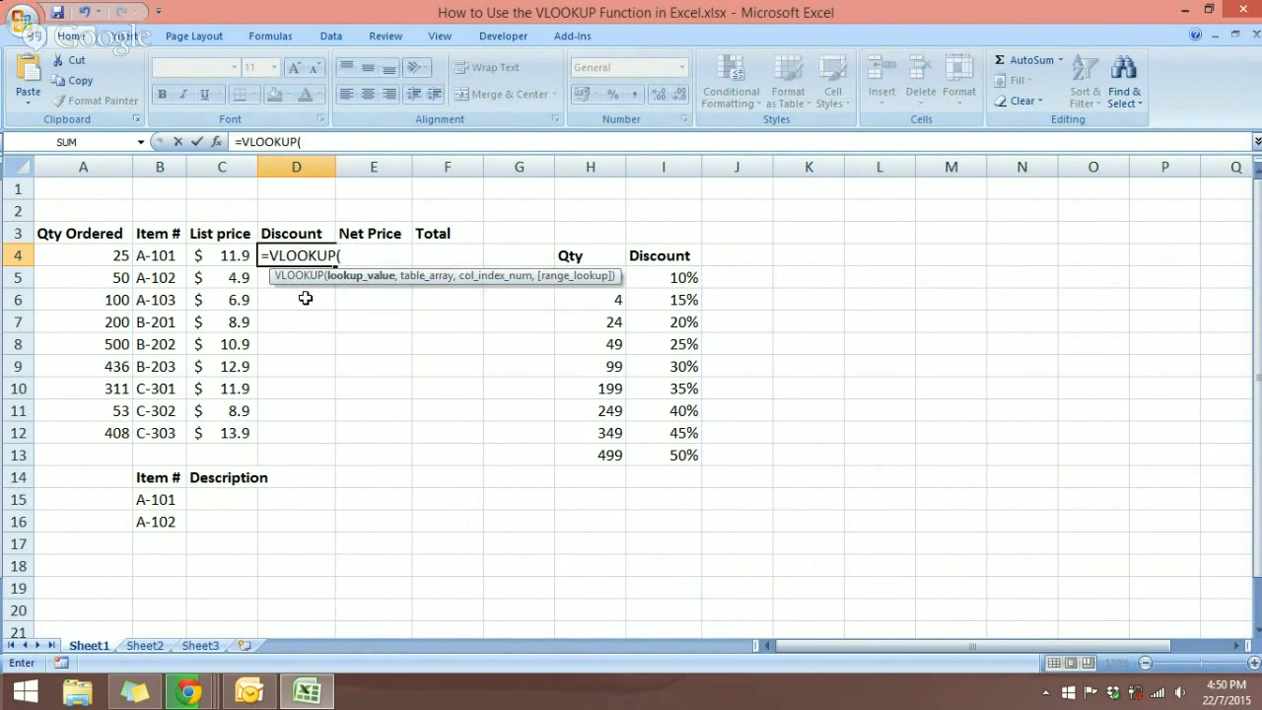
{"action": "key", "text": "ctrl+a"}
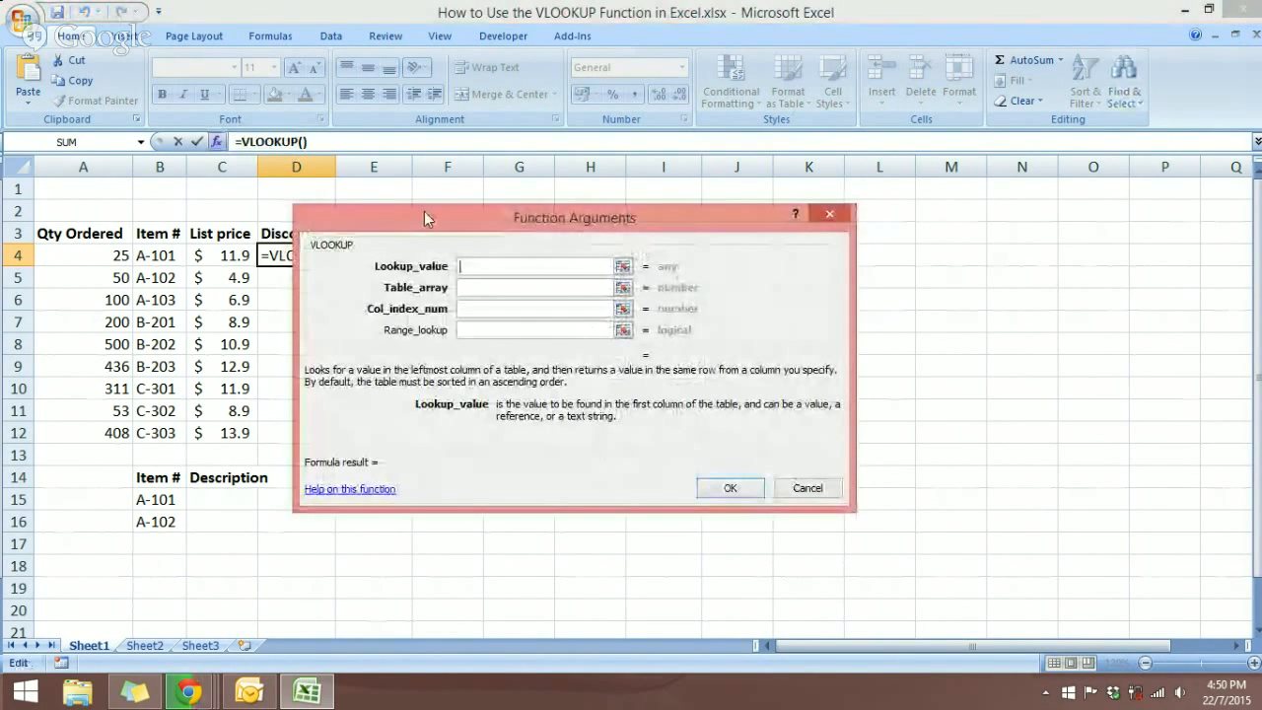
Step: Set the lookup value to A4 and the table array to absolute $H$5:$I$13
{"action": "left_click_drag", "start_coordinate": [426, 214], "coordinate": [444, 283]}
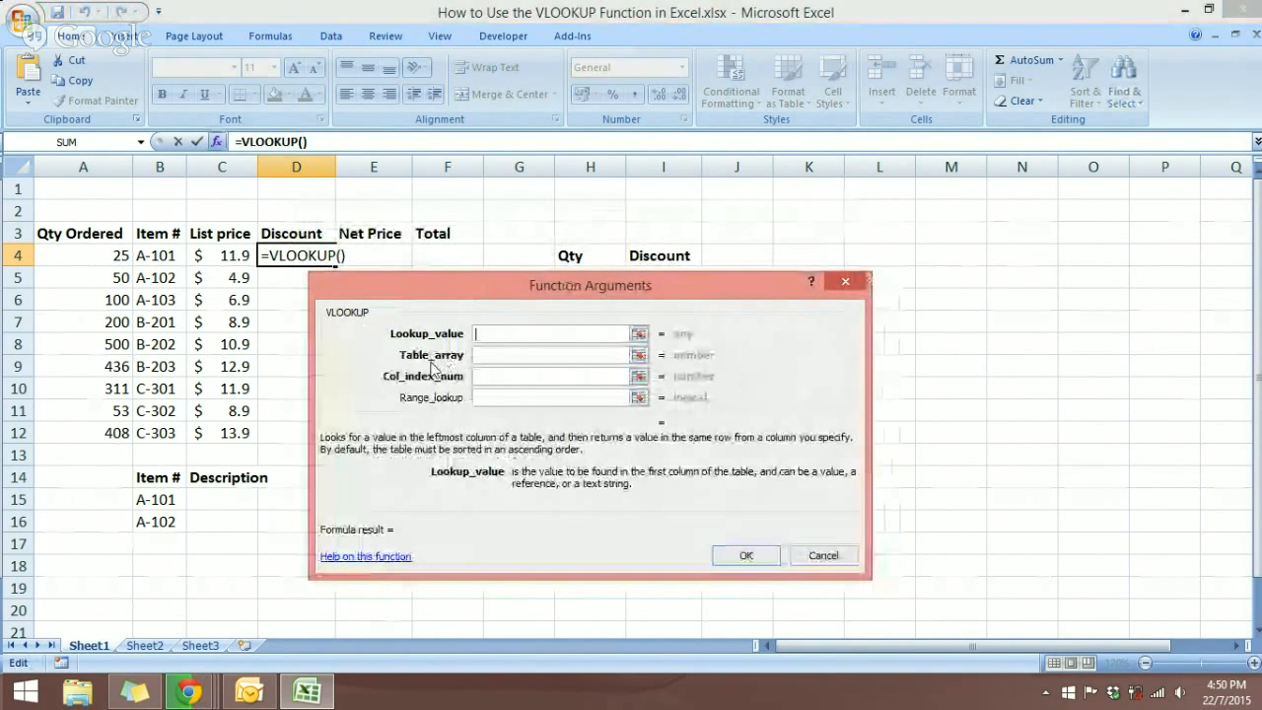
{"action": "left_click_drag", "start_coordinate": [521, 289], "coordinate": [531, 288]}
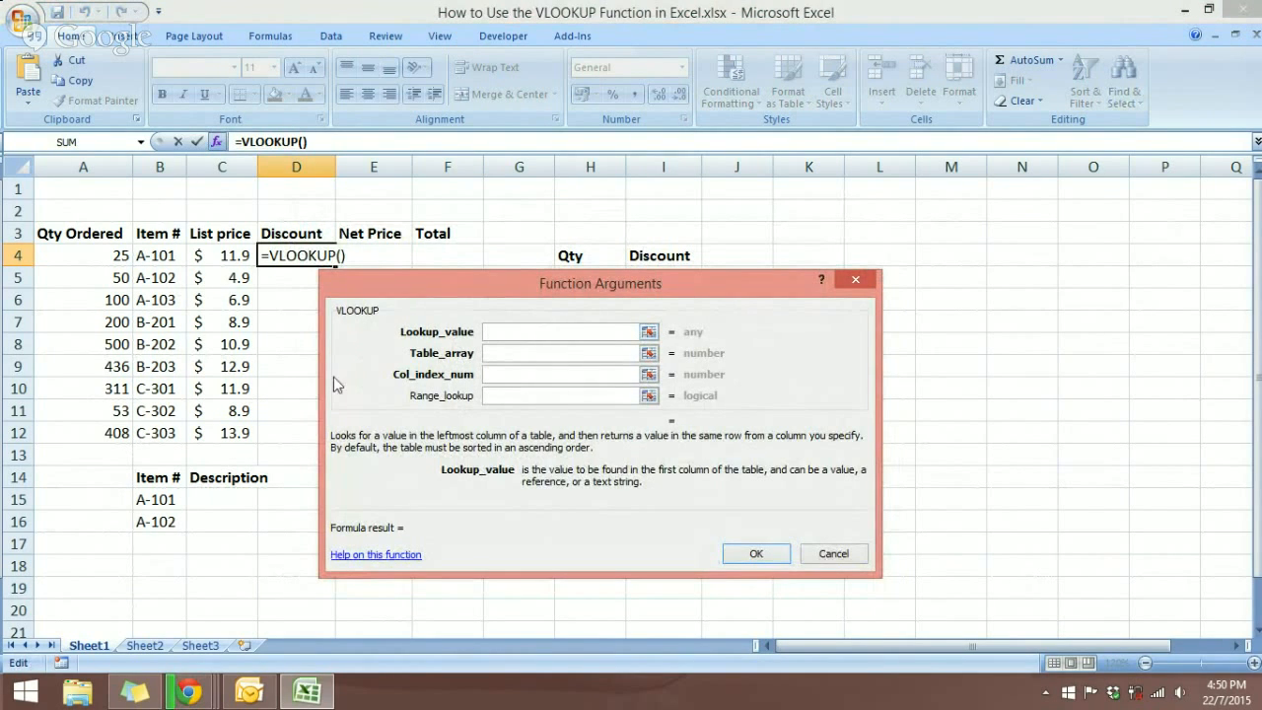
{"action": "left_click", "coordinate": [107, 258]}
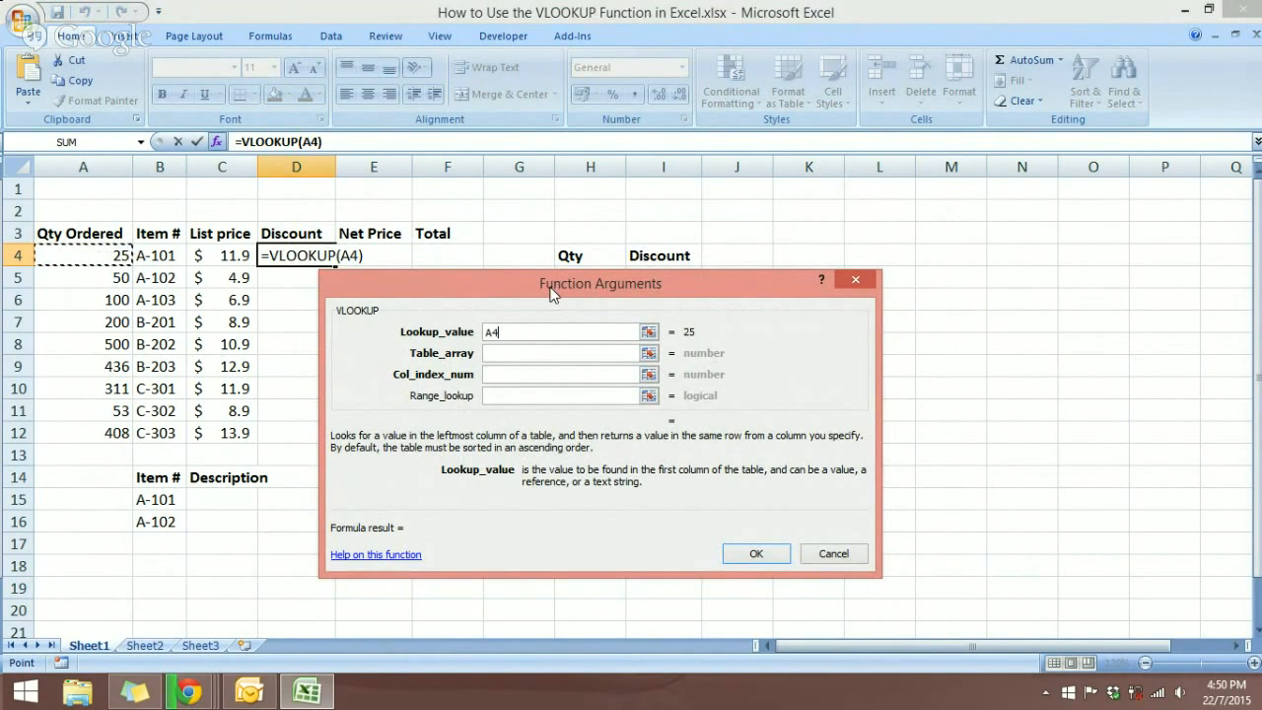
{"action": "left_click_drag", "start_coordinate": [552, 294], "coordinate": [183, 248]}
{"action": "key", "text": "Tab"}
{"action": "left_click_drag", "start_coordinate": [592, 280], "coordinate": [651, 450]}
{"action": "left_click_drag", "start_coordinate": [332, 259], "coordinate": [732, 282]}
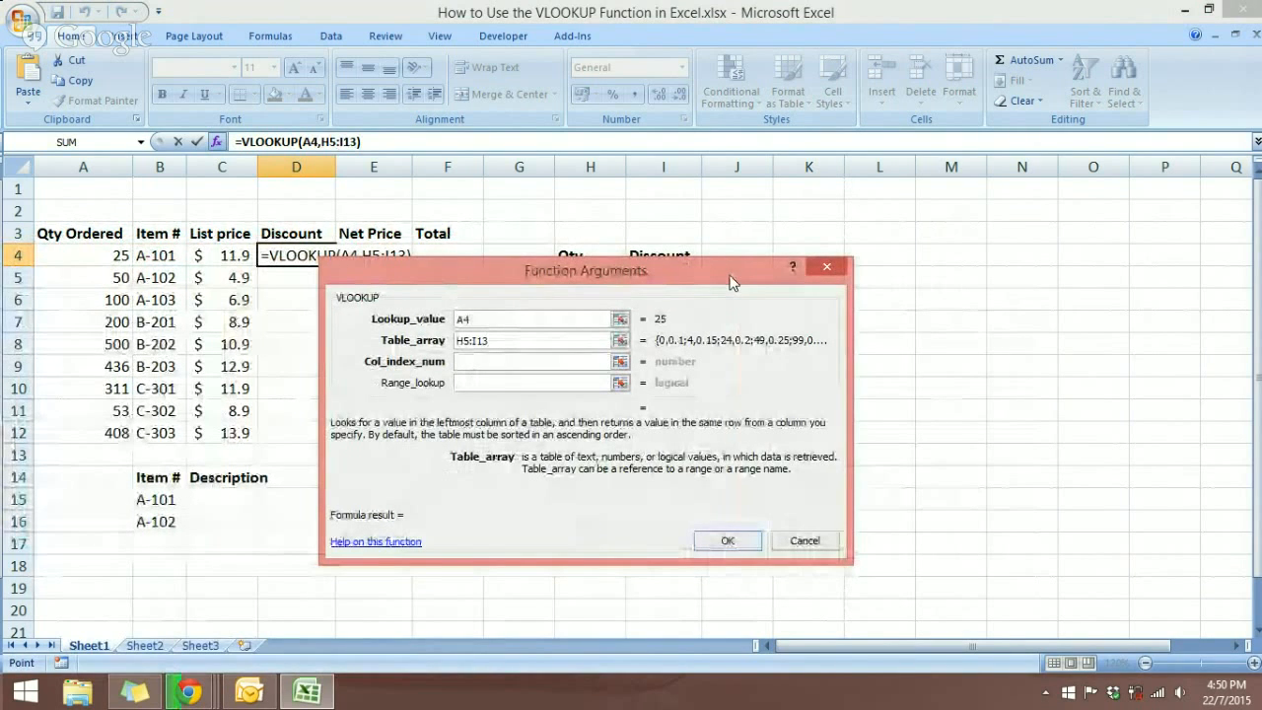
{"action": "left_click", "coordinate": [502, 344]}
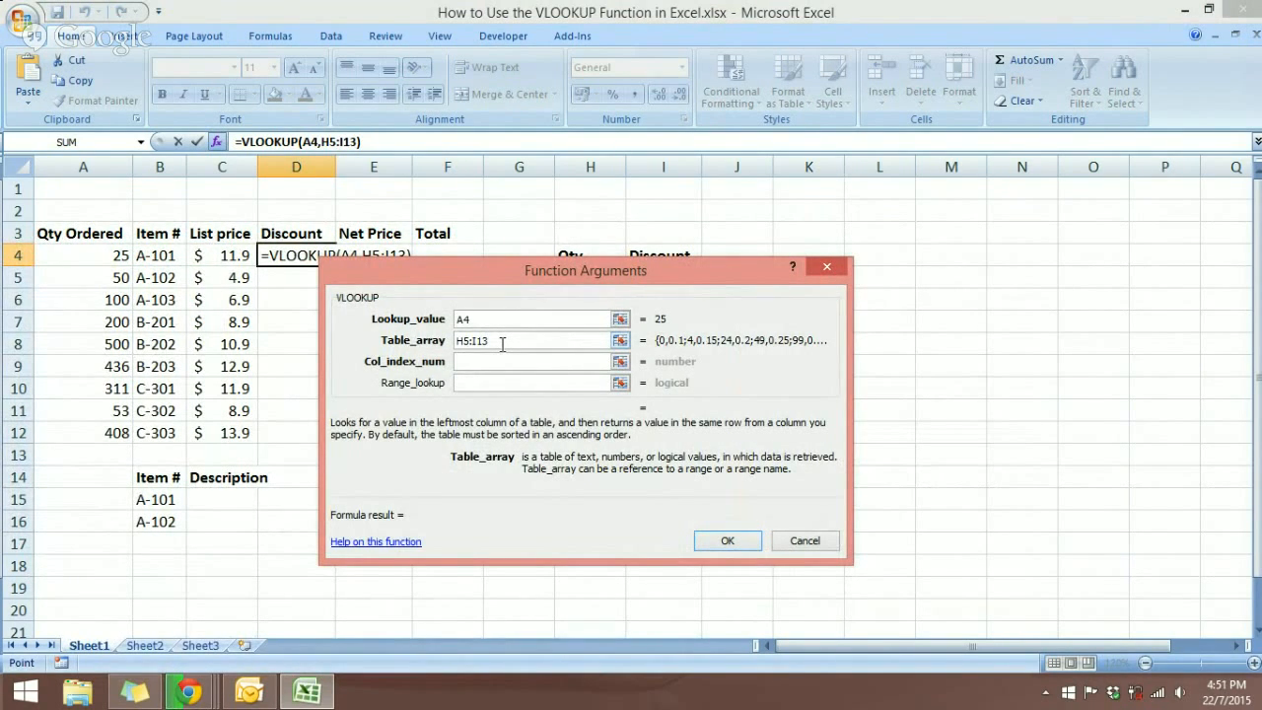
{"action": "key", "text": "F4"}
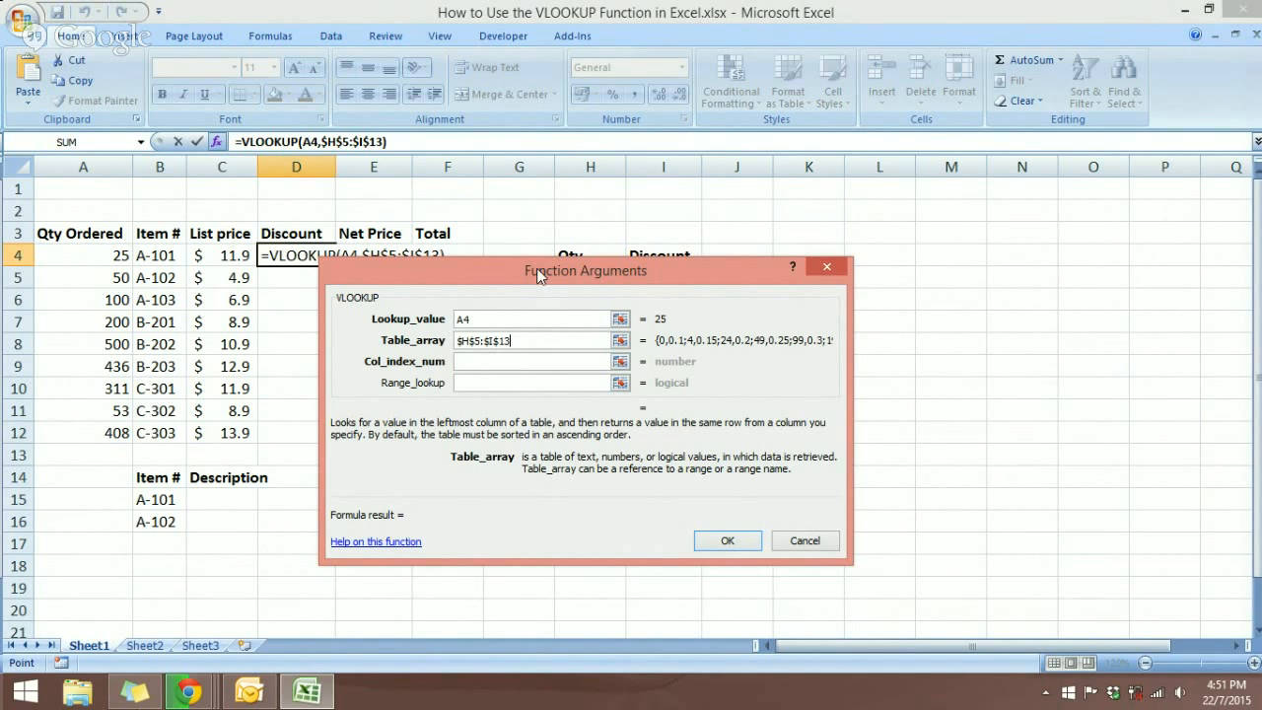
Step: Set the column index to 2 and confirm, so D4 shows a 0.2 discount
{"action": "left_click_drag", "start_coordinate": [539, 275], "coordinate": [315, 333]}
{"action": "left_click", "coordinate": [234, 421]}
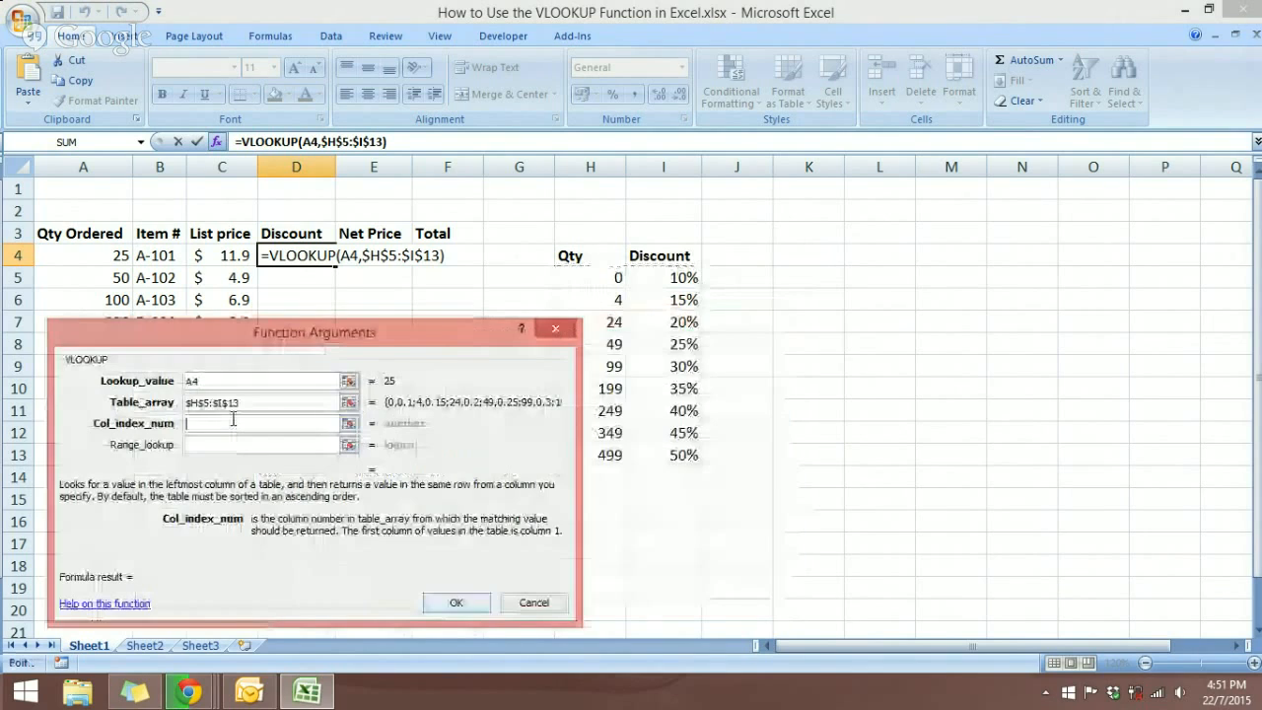
{"action": "type", "text": "2"}
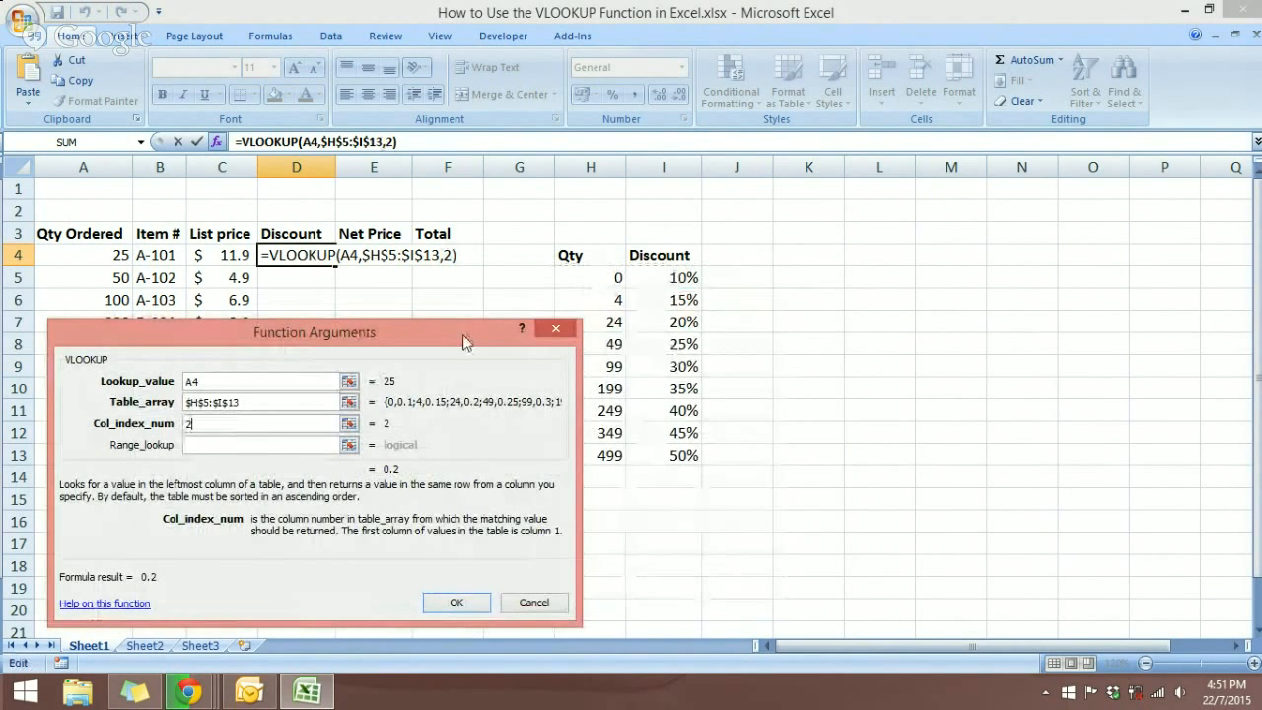
{"action": "left_click_drag", "start_coordinate": [466, 342], "coordinate": [688, 258]}
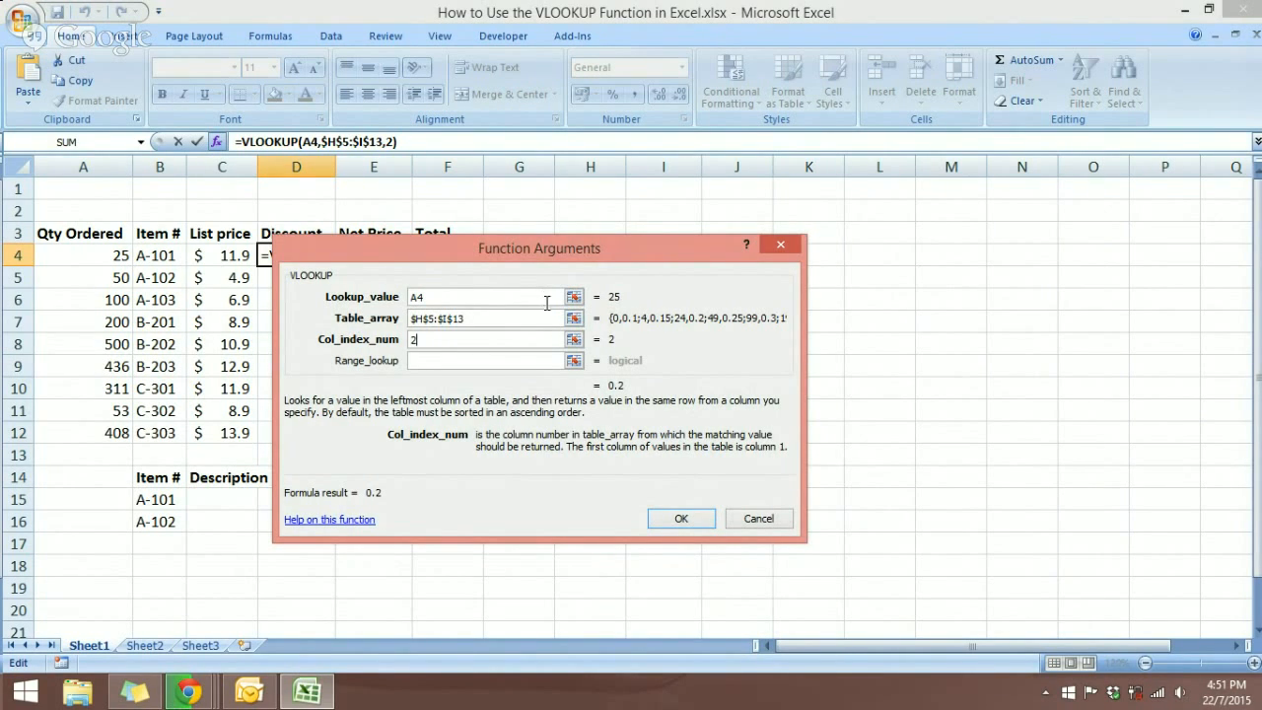
{"action": "left_click_drag", "start_coordinate": [551, 241], "coordinate": [670, 269]}
{"action": "left_click", "coordinate": [794, 540]}
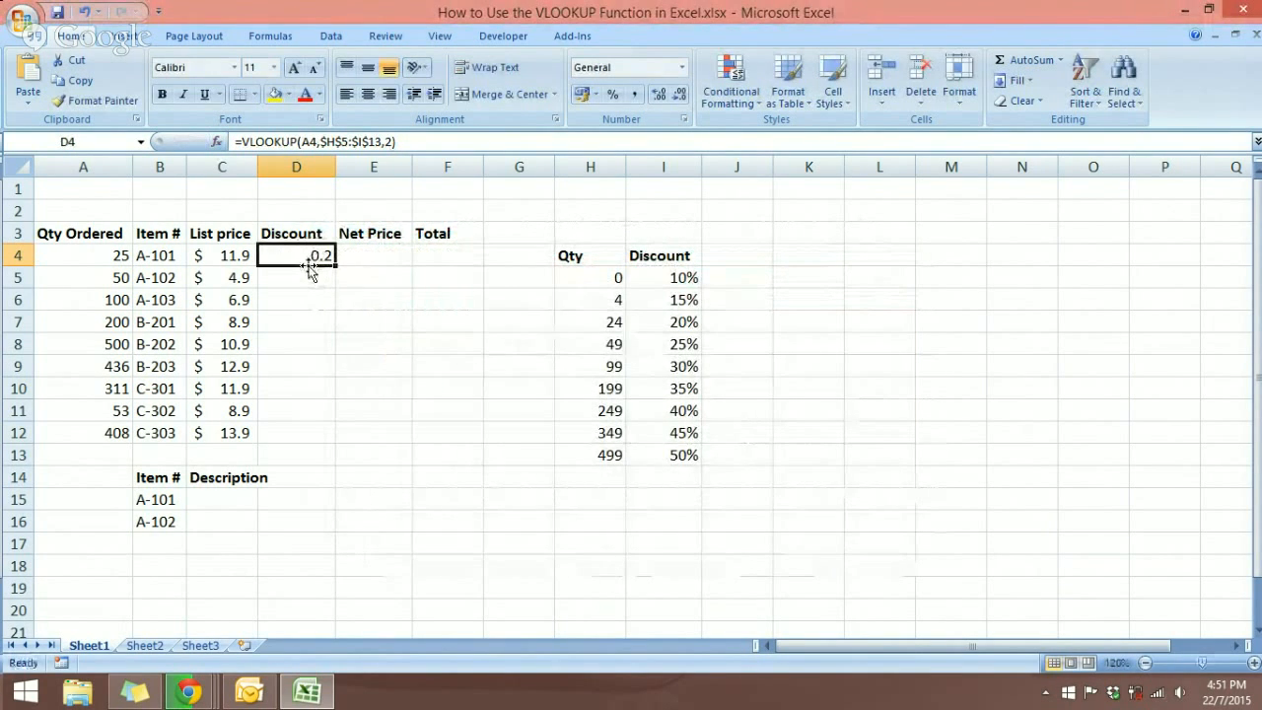
{"action": "left_click_drag", "start_coordinate": [312, 258], "coordinate": [305, 417]}
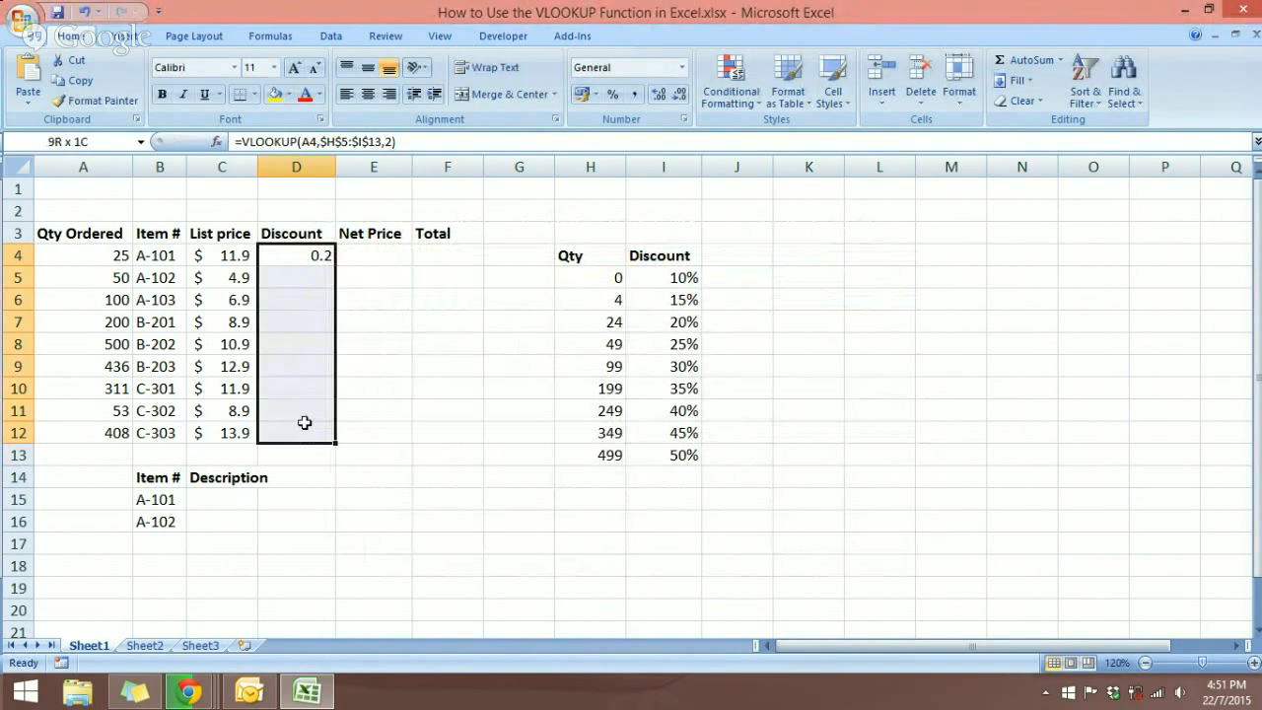
{"action": "left_click", "coordinate": [611, 95]}
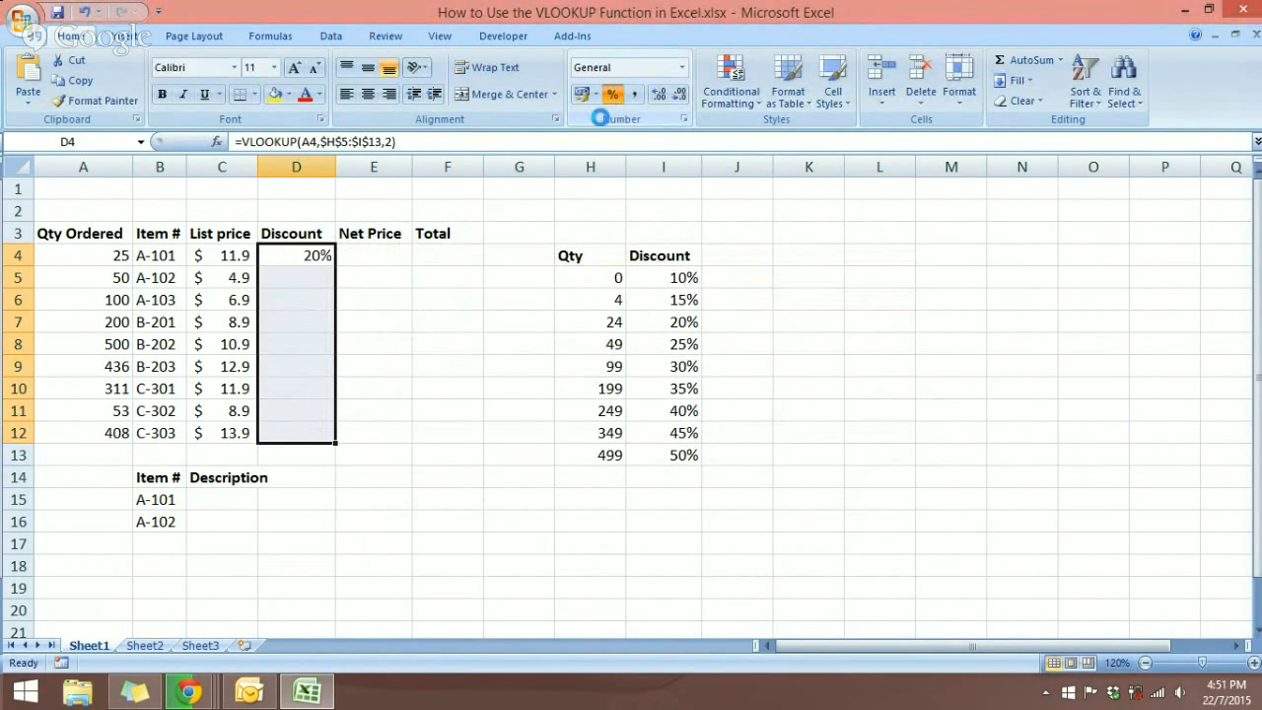
{"action": "left_click", "coordinate": [462, 337]}
{"action": "left_click", "coordinate": [316, 256]}
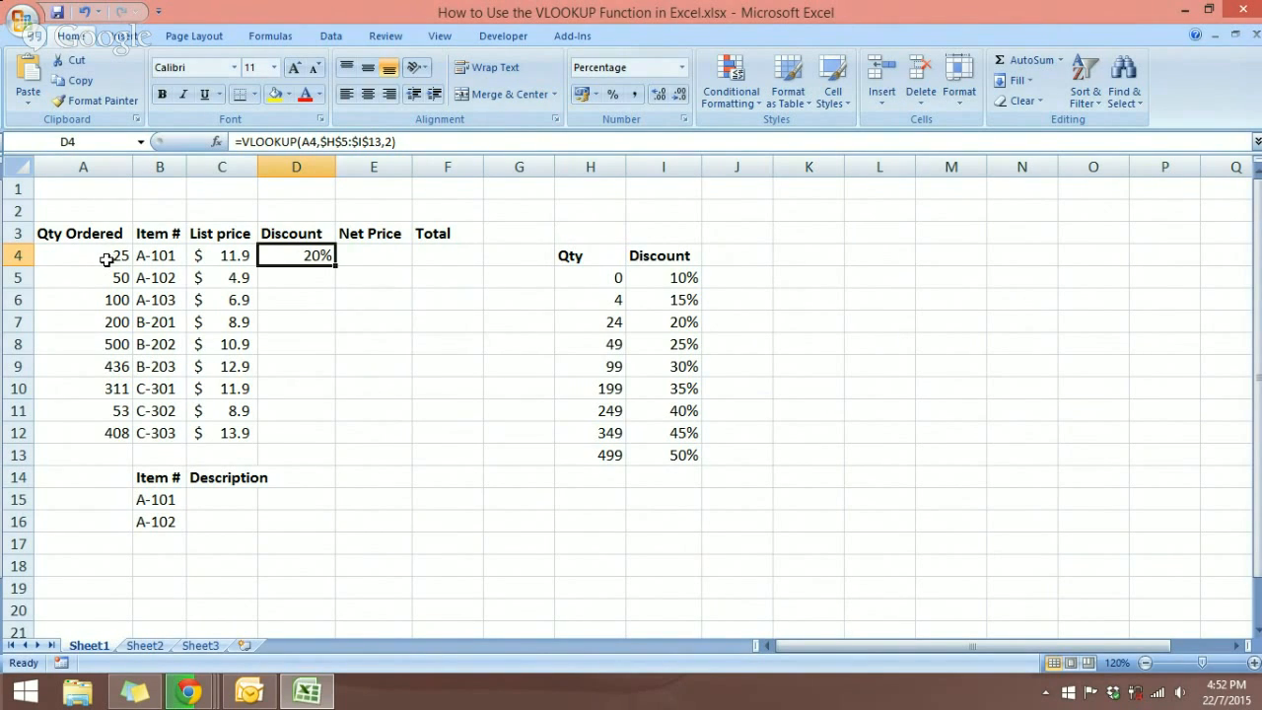
{"action": "left_click", "coordinate": [606, 326]}
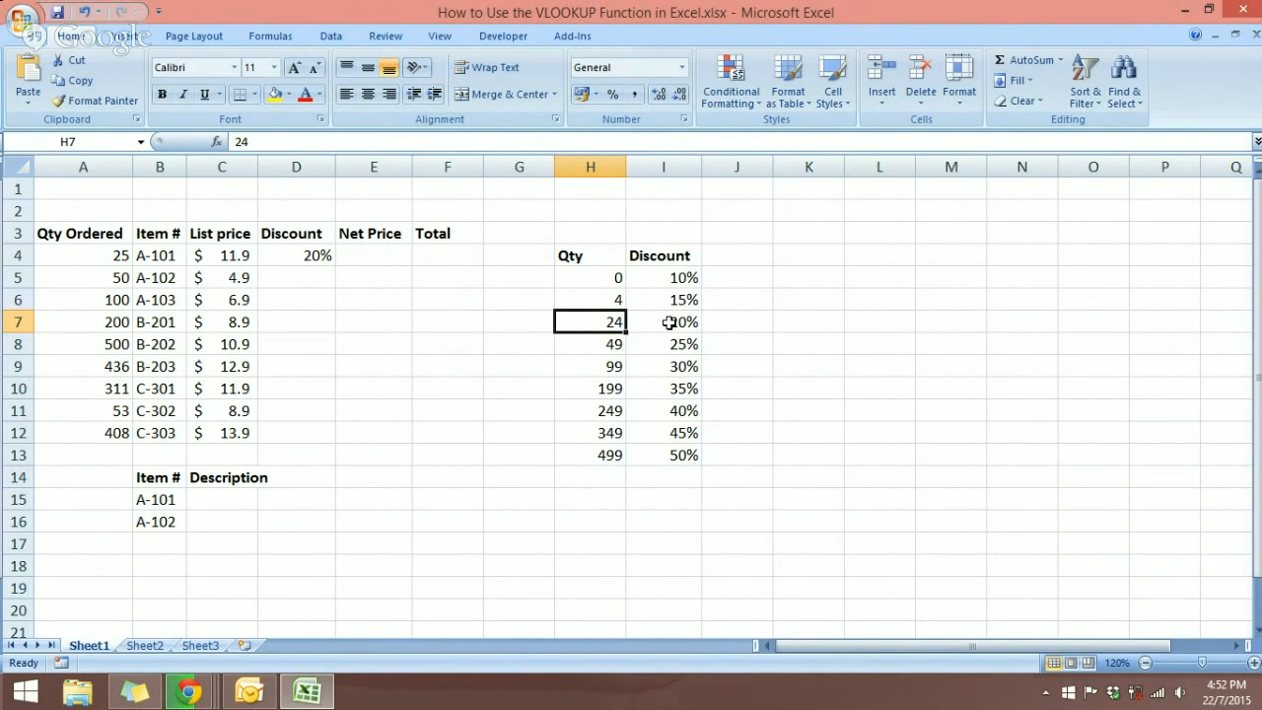
{"action": "left_click", "coordinate": [319, 258]}
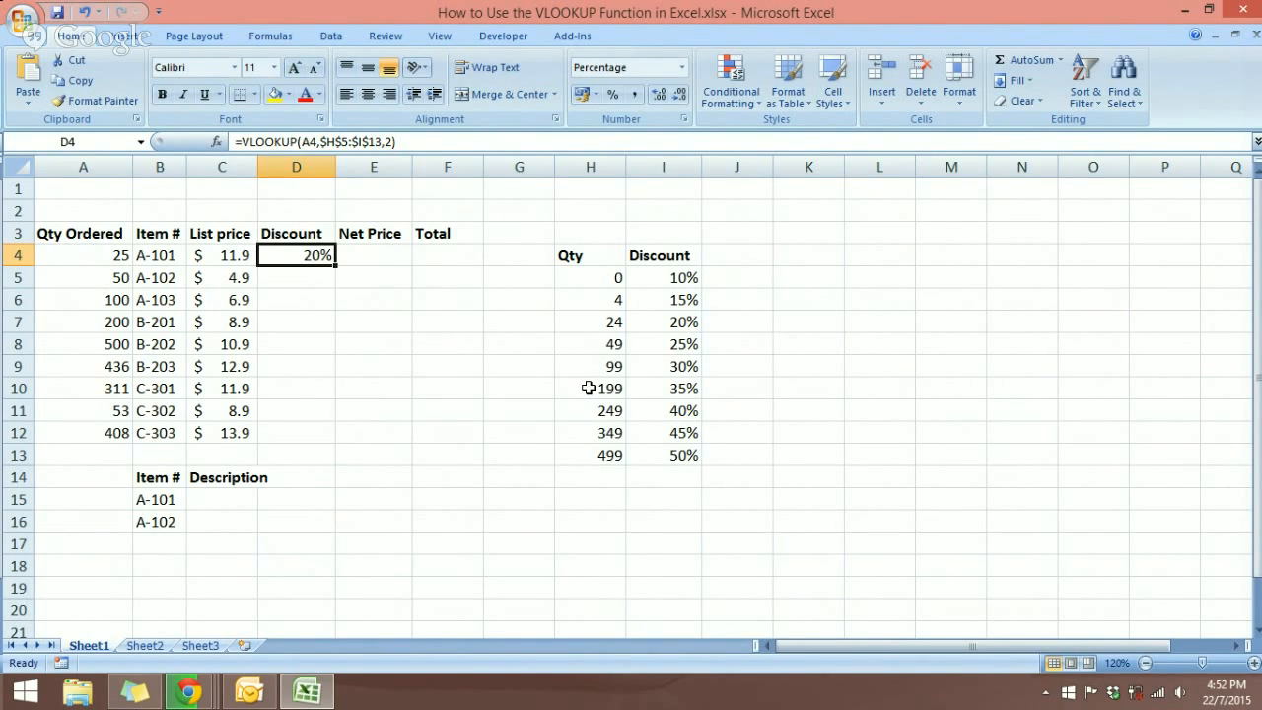
Step: Fill the discount formula down D4:D12 and spot-check rows 5 and 8 (B-202, quantity 500)
{"action": "double_click", "coordinate": [333, 266]}
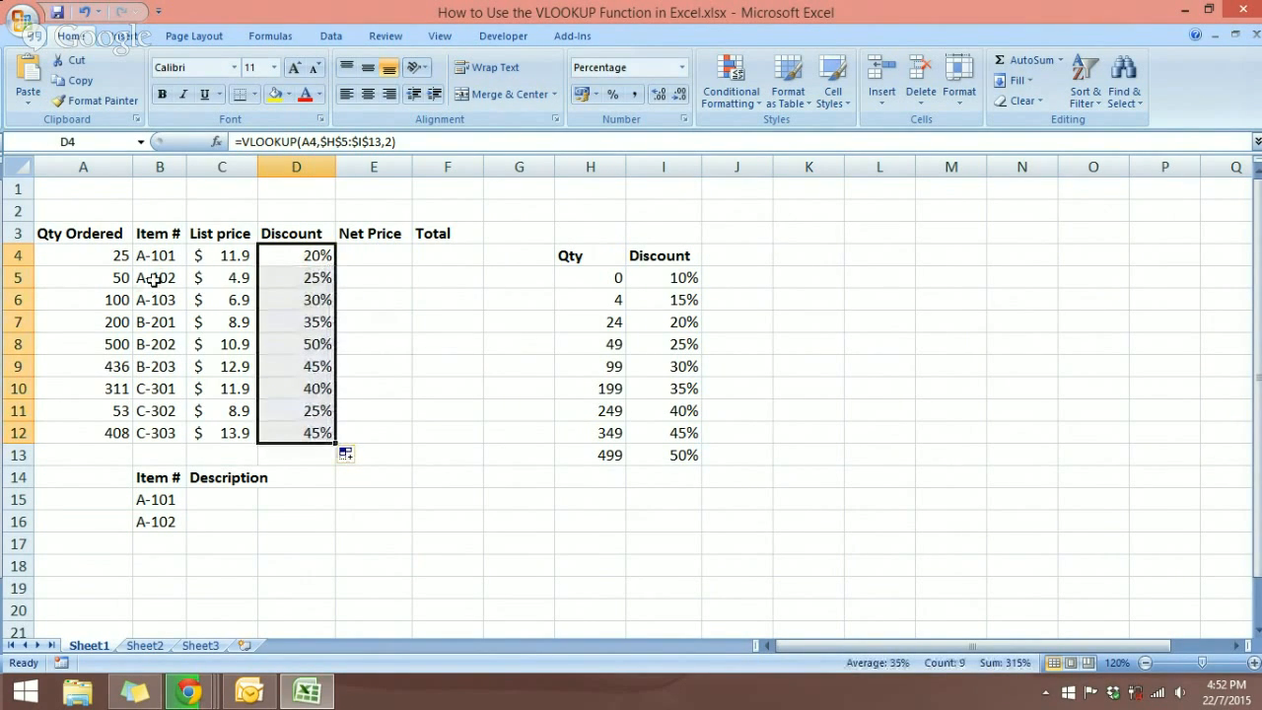
{"action": "left_click", "coordinate": [106, 279]}
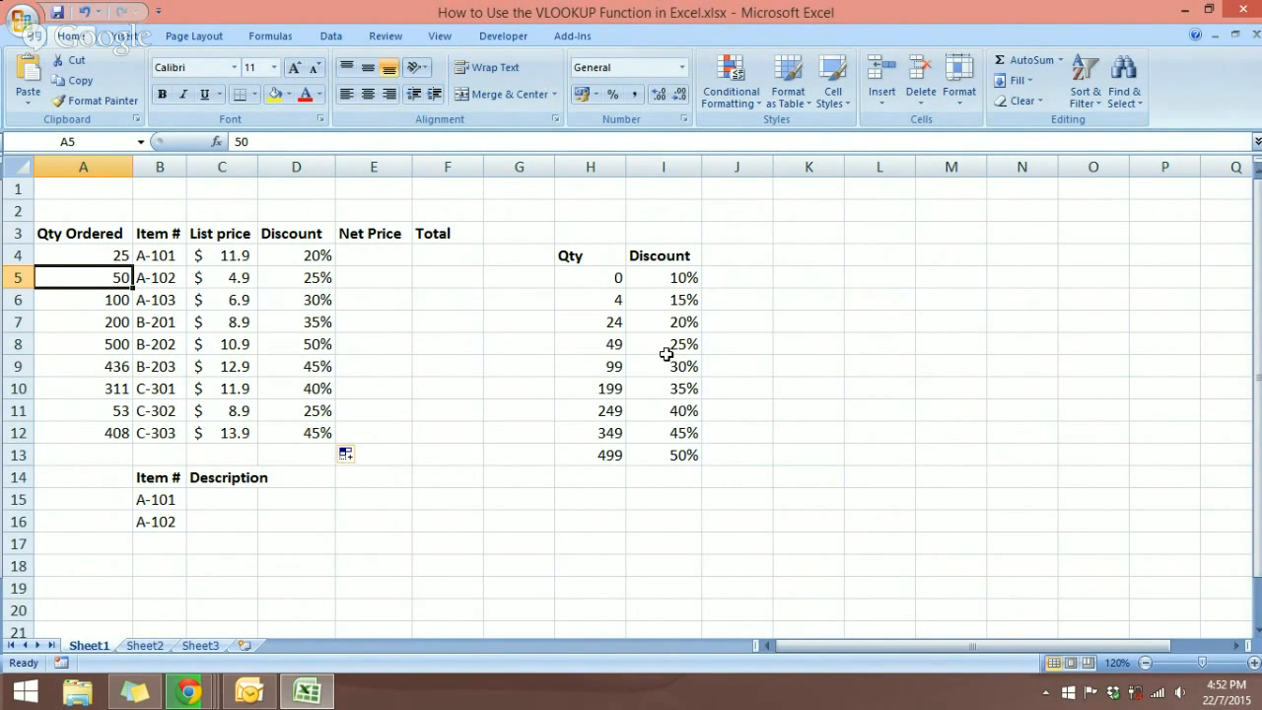
{"action": "left_click_drag", "start_coordinate": [608, 348], "coordinate": [637, 349]}
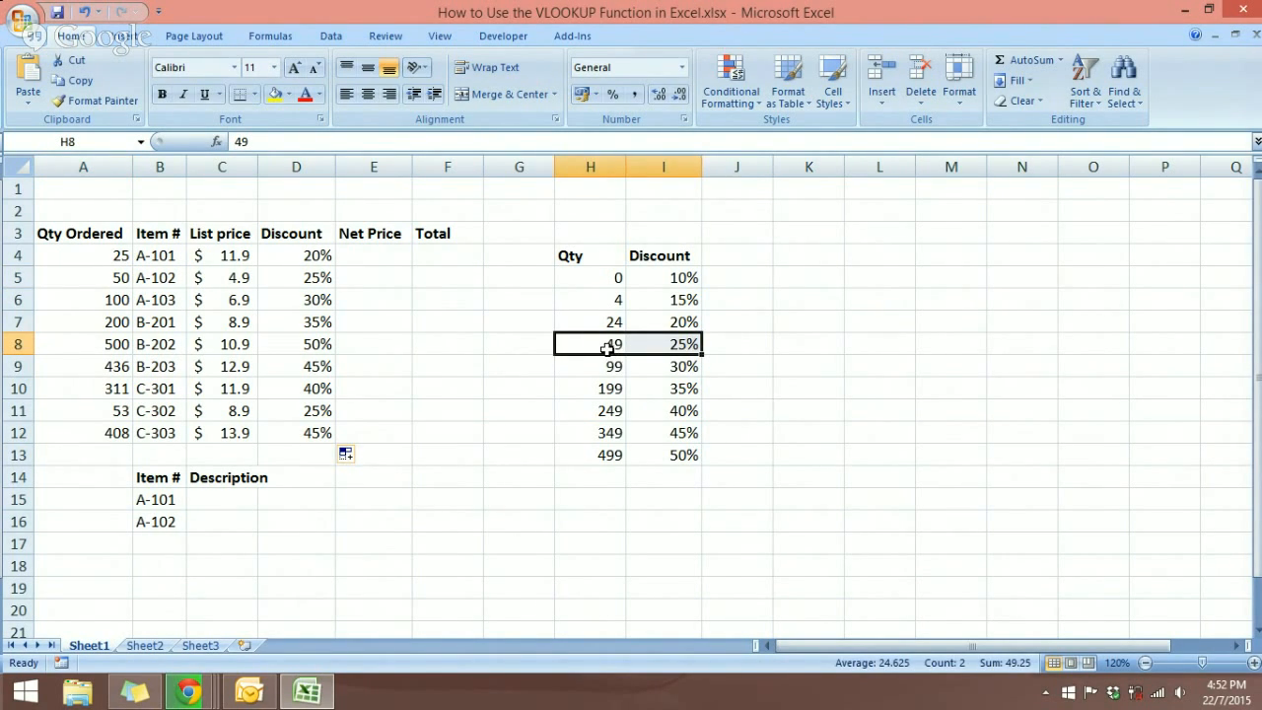
{"action": "left_click", "coordinate": [138, 344]}
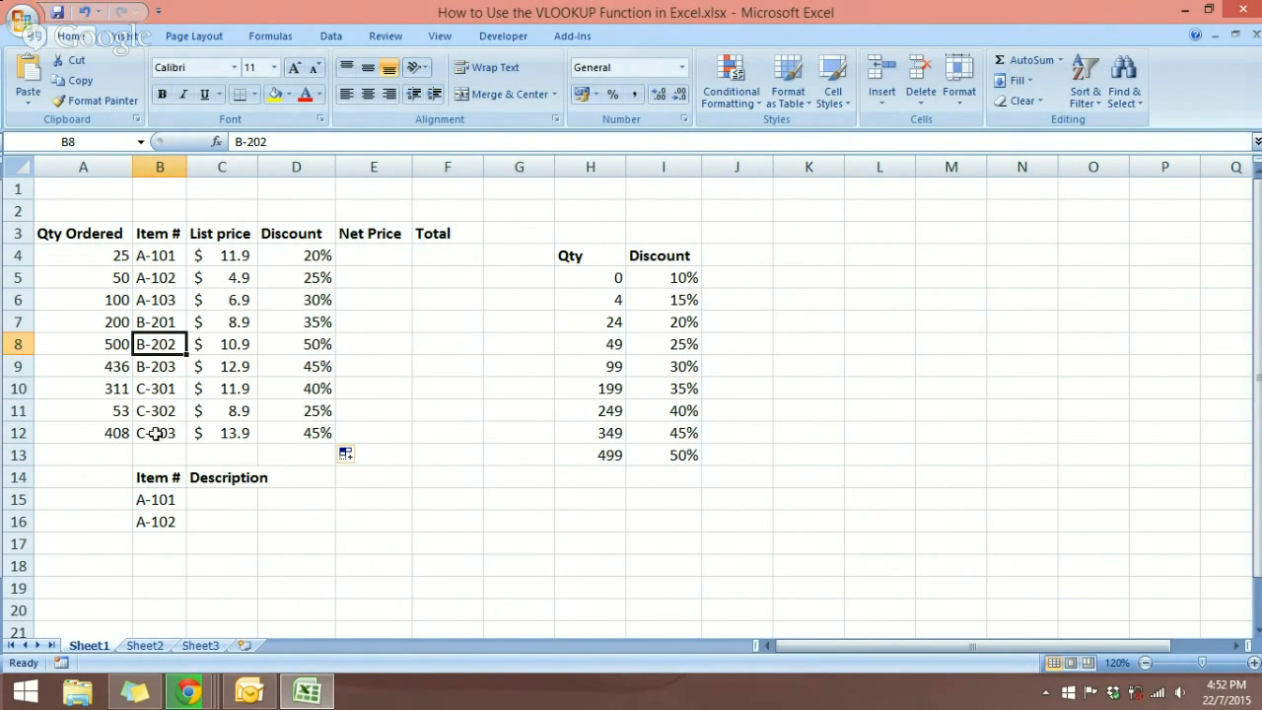
{"action": "left_click", "coordinate": [110, 344]}
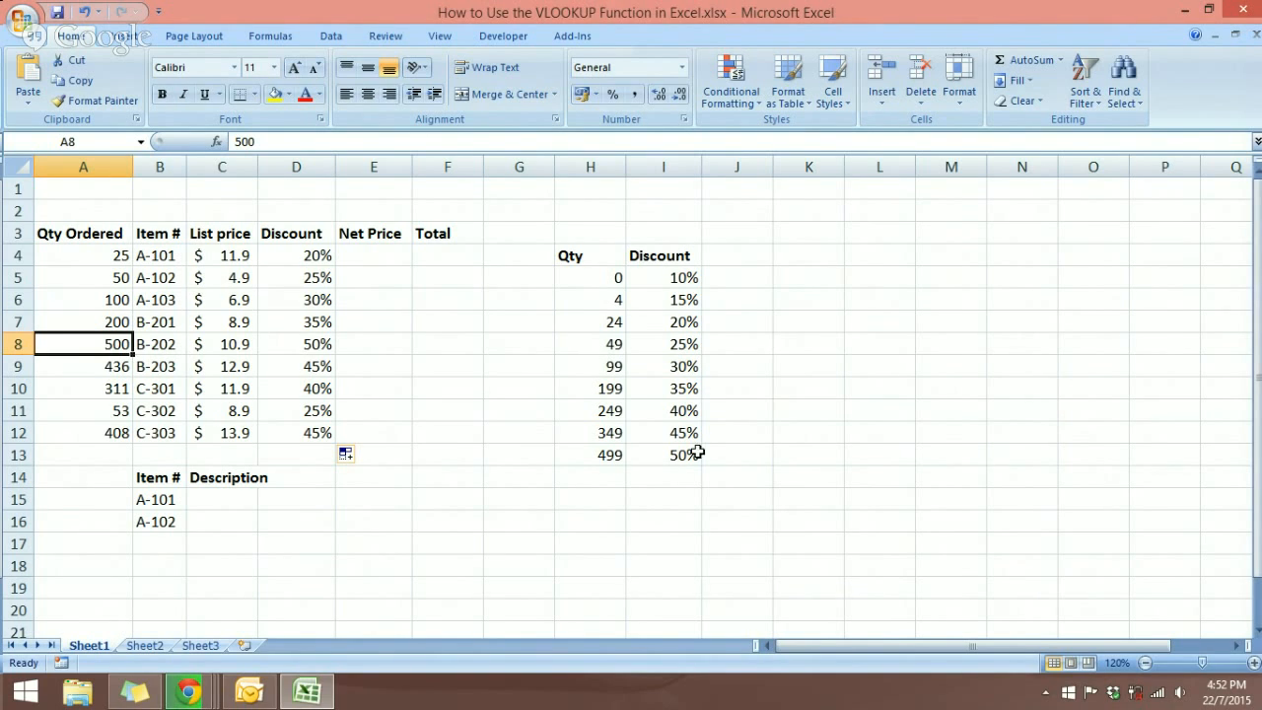
{"action": "left_click", "coordinate": [325, 347]}
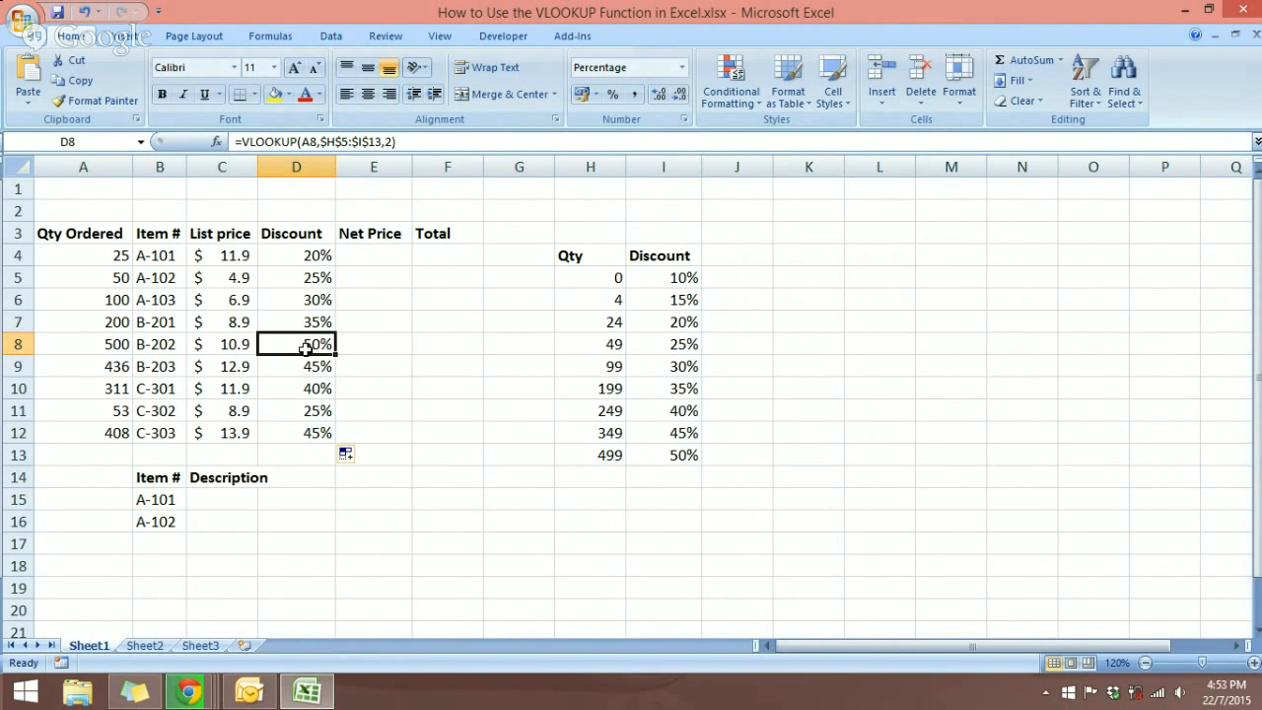
Step: Name the Sheet2 item range A4:D12 'Master' via the Name Box
{"action": "left_click", "coordinate": [145, 645]}
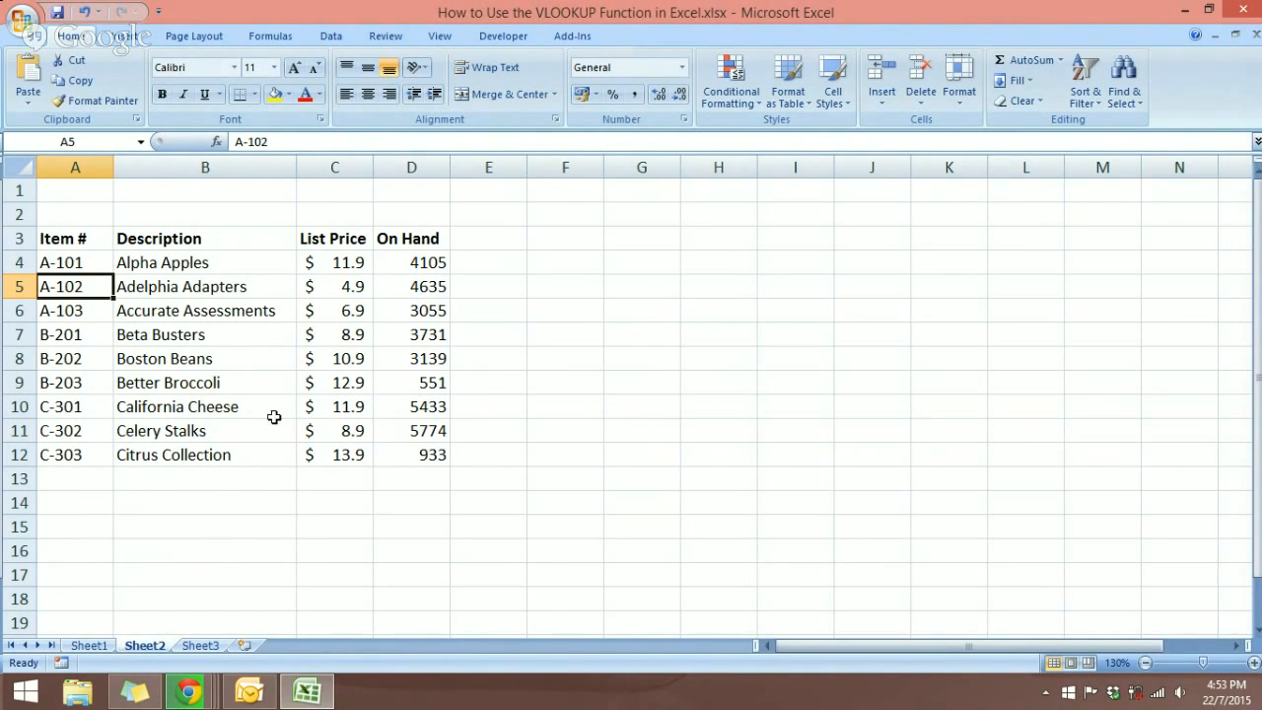
{"action": "left_click_drag", "start_coordinate": [74, 262], "coordinate": [413, 449]}
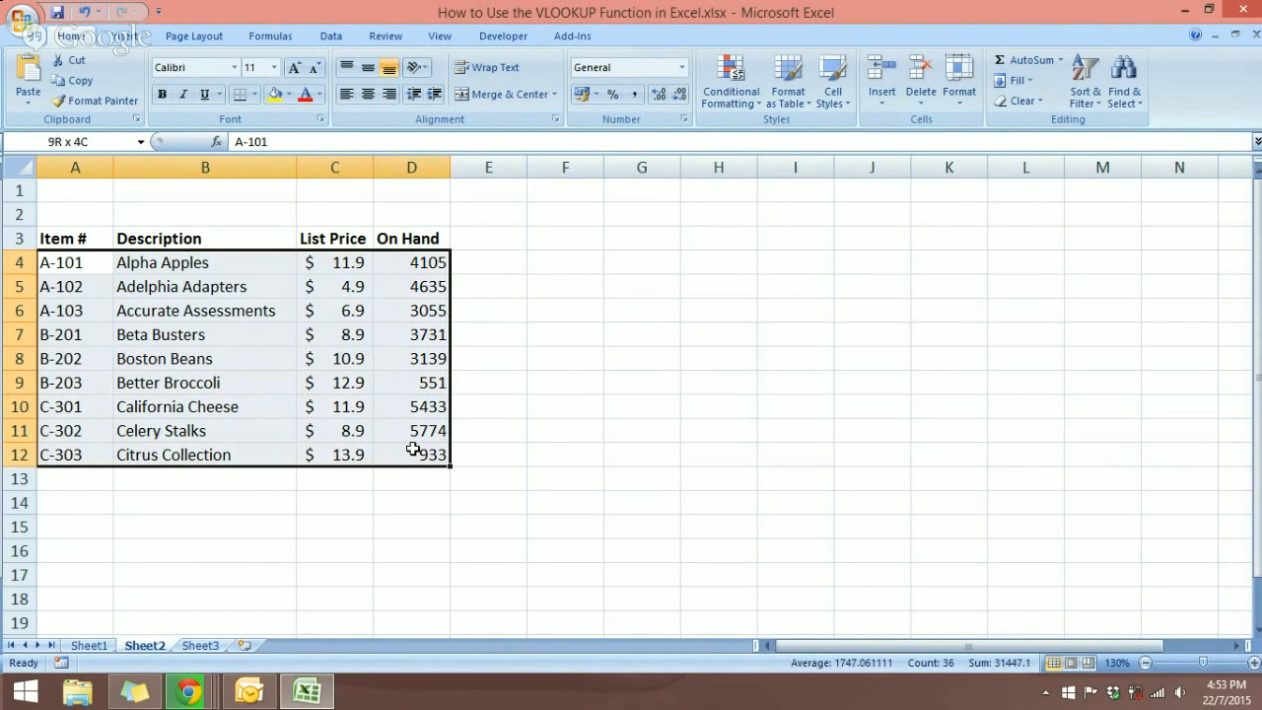
{"action": "left_click", "coordinate": [141, 144]}
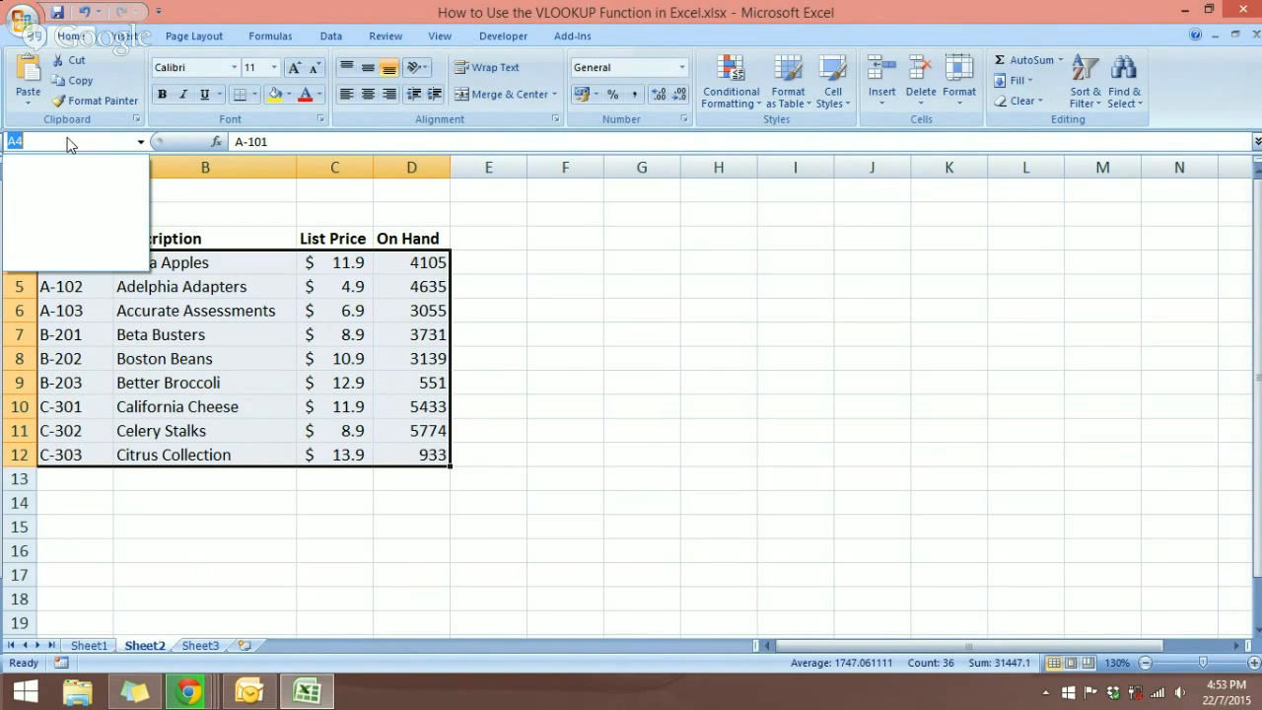
{"action": "type", "text": "Master"}
{"action": "key", "text": "Return"}
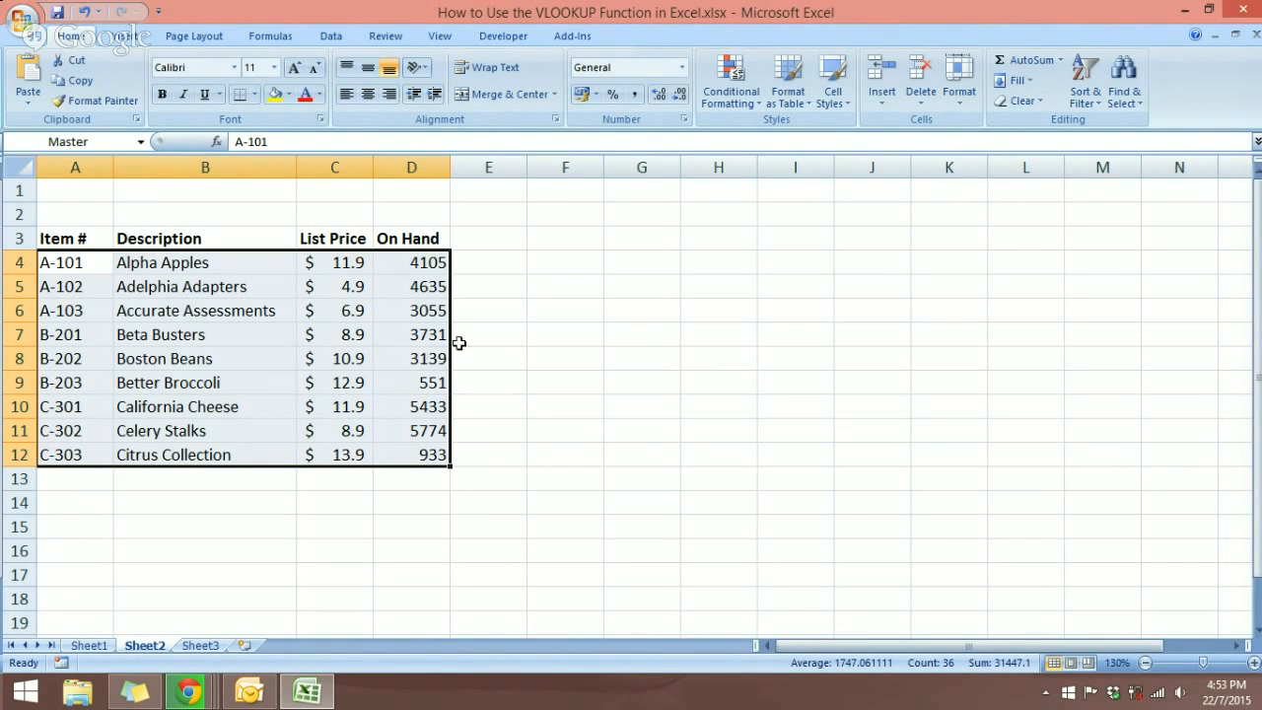
{"action": "left_click", "coordinate": [212, 261]}
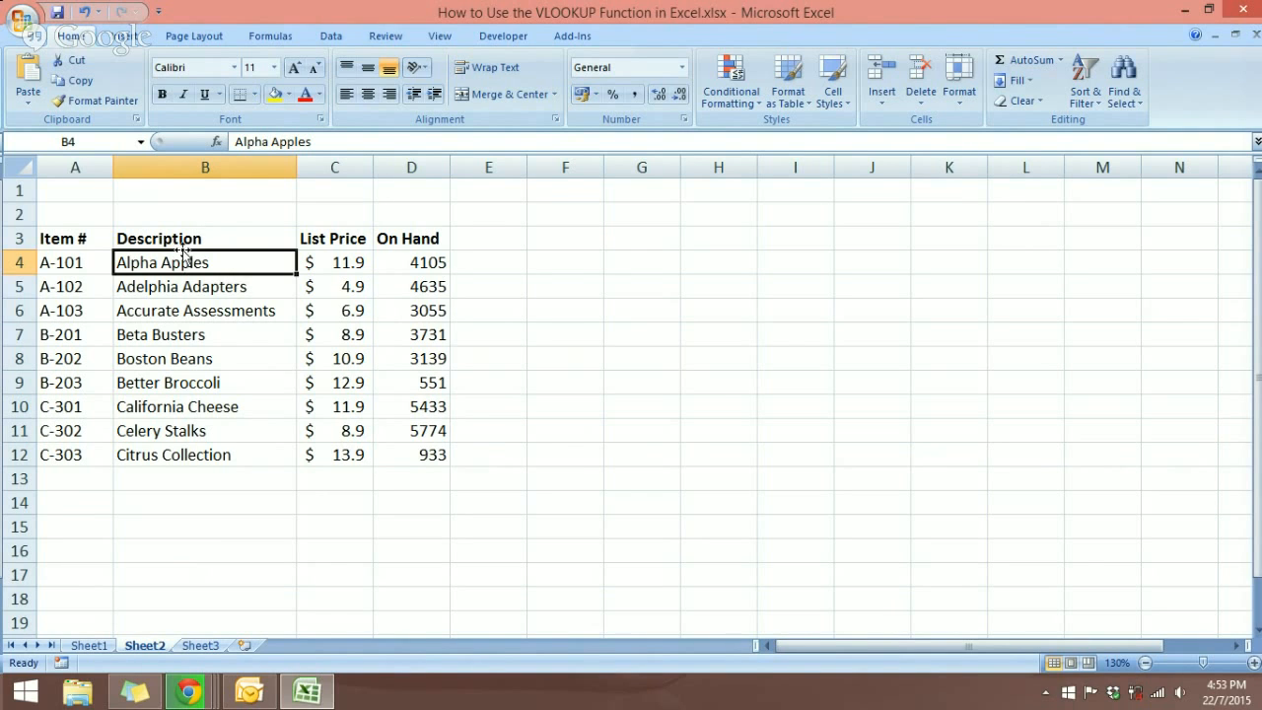
Step: Return to Sheet1 and select C15 for the description lookup
{"action": "left_click", "coordinate": [102, 646]}
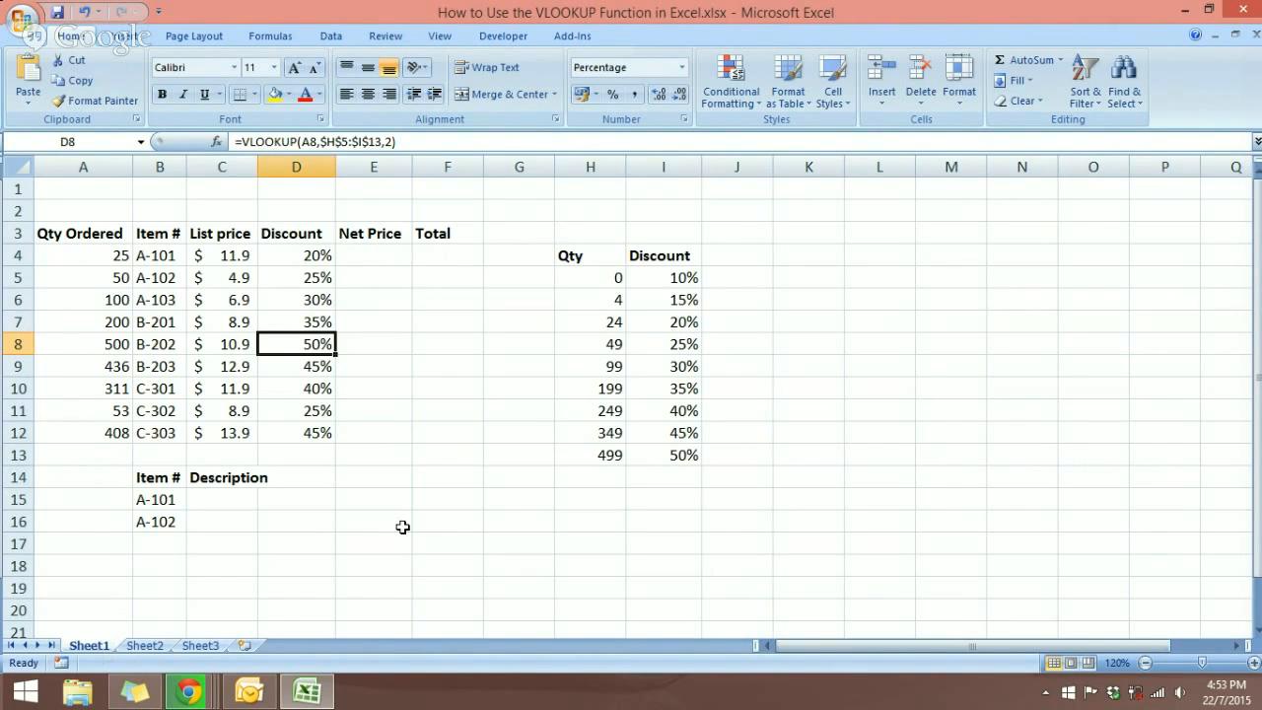
{"action": "left_click", "coordinate": [245, 503]}
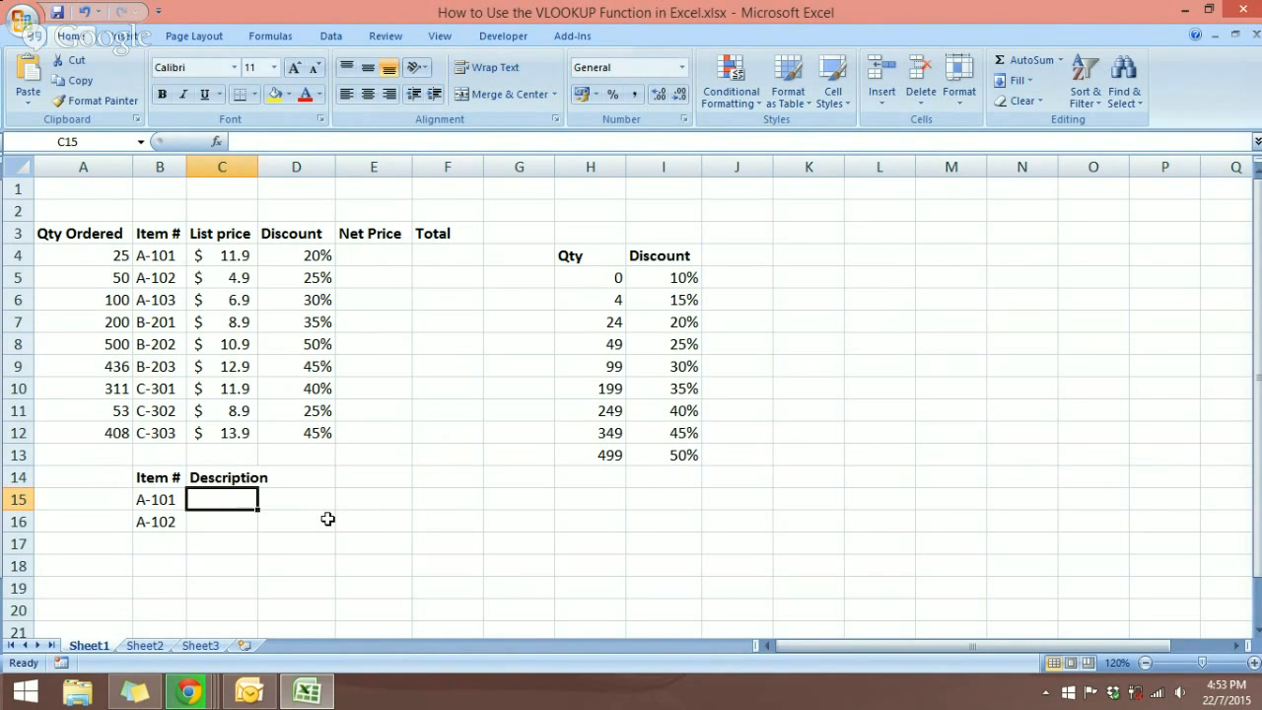
Step: Enter =VLOOKUP(B15,Master,2,FALSE) in C15 so it returns Alpha Apples
{"action": "type", "text": "="}
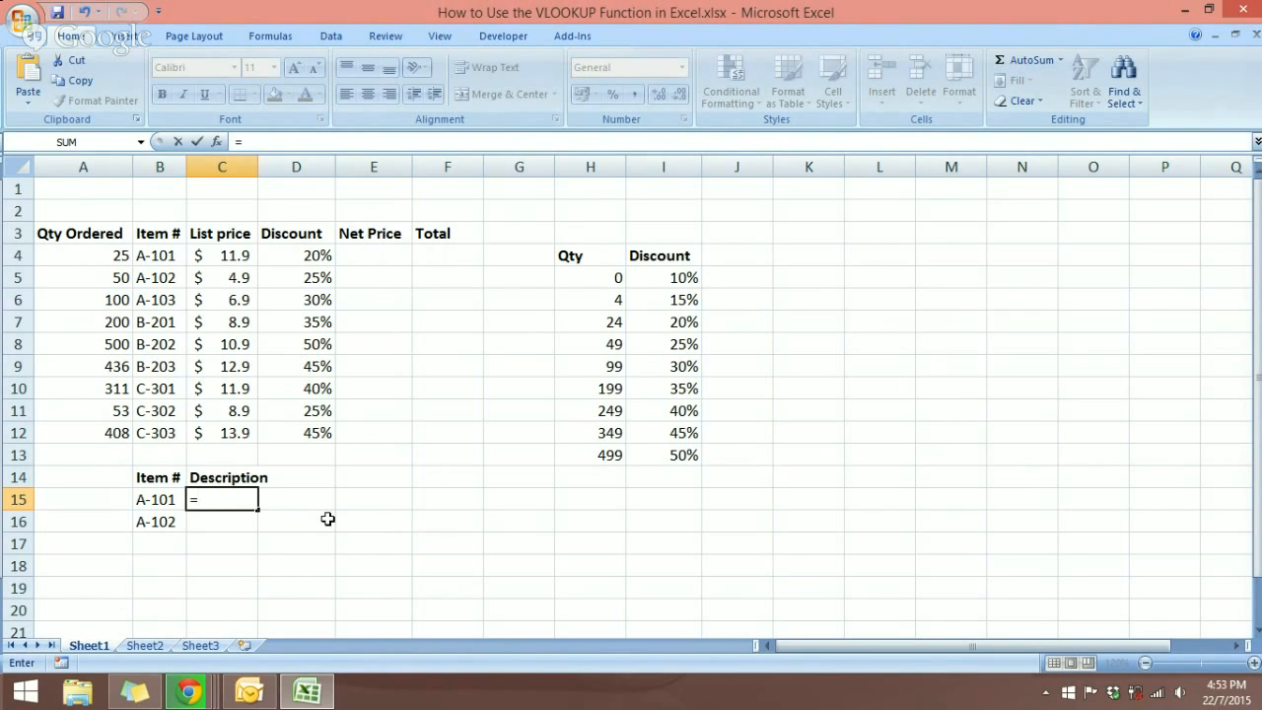
{"action": "type", "text": "vlook"}
{"action": "key", "text": "Tab"}
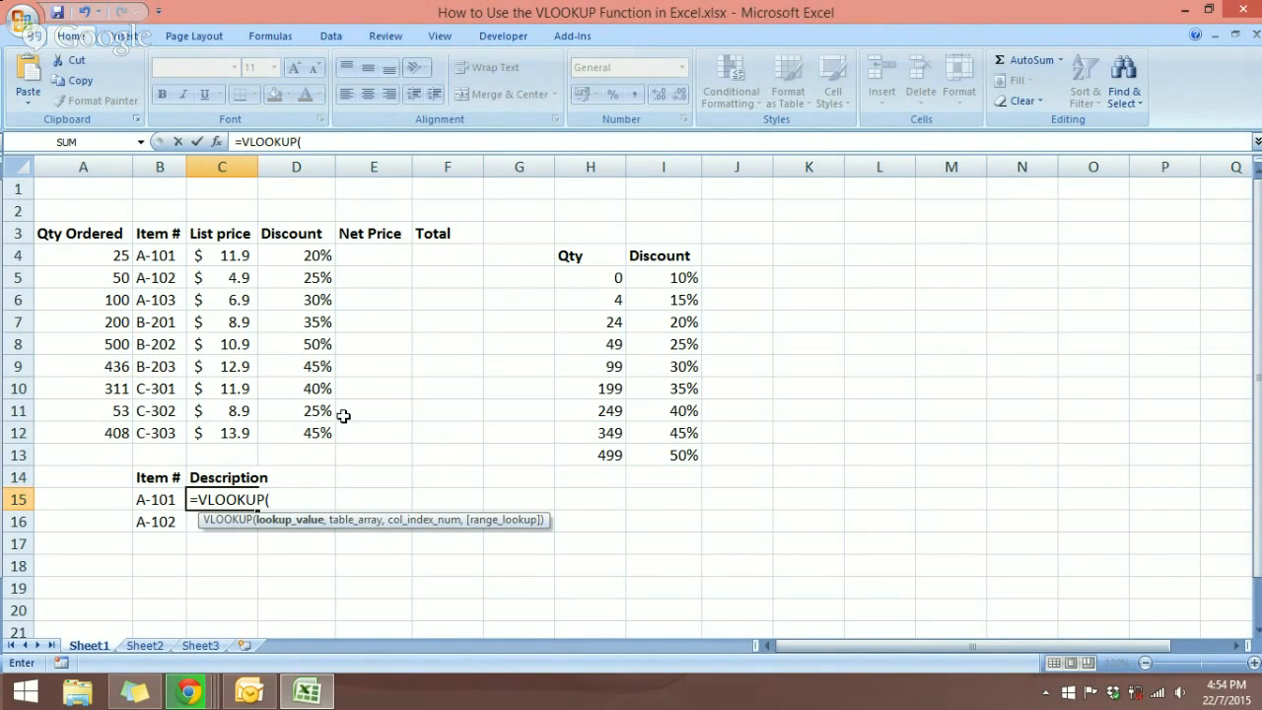
{"action": "left_click", "coordinate": [164, 502]}
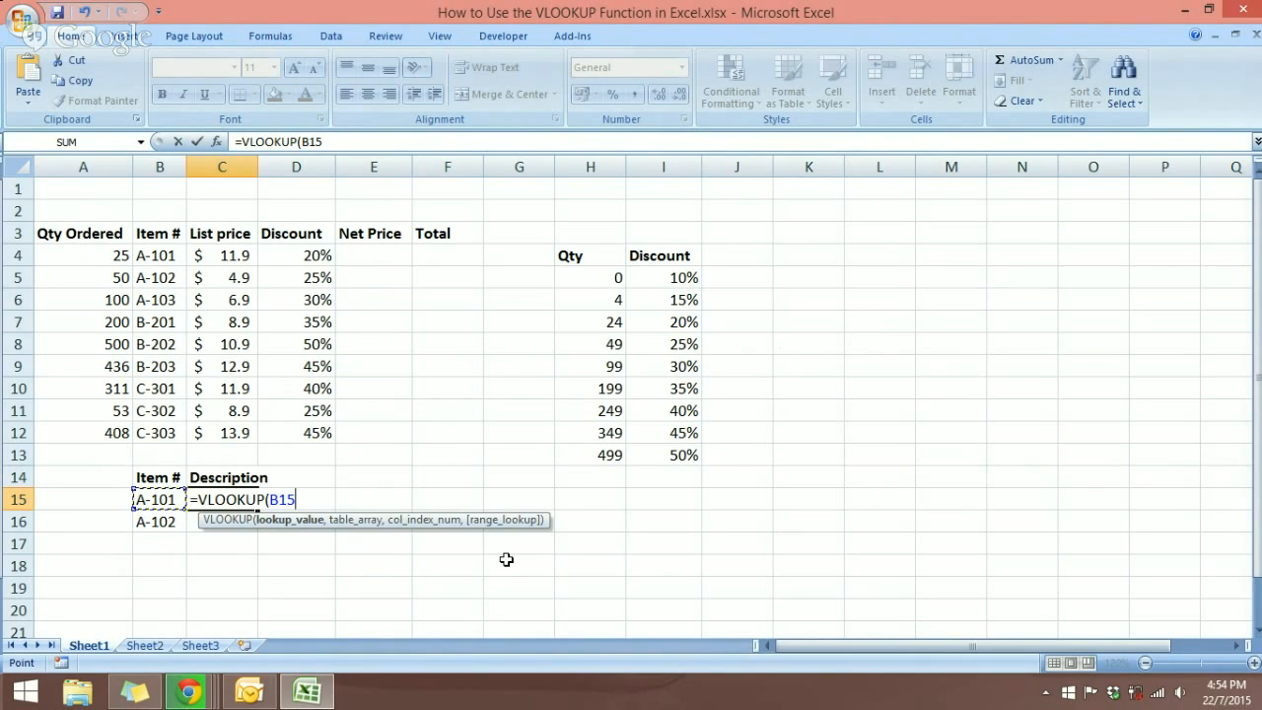
{"action": "type", "text": ","}
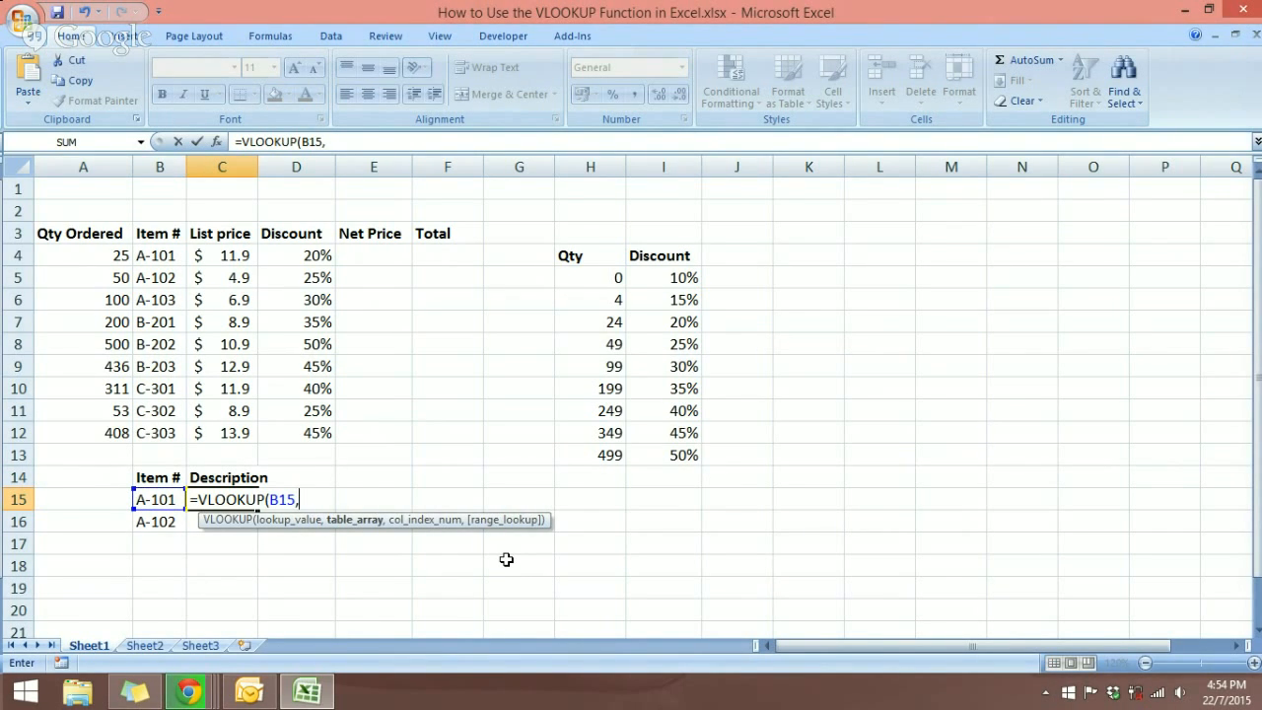
{"action": "type", "text": "master"}
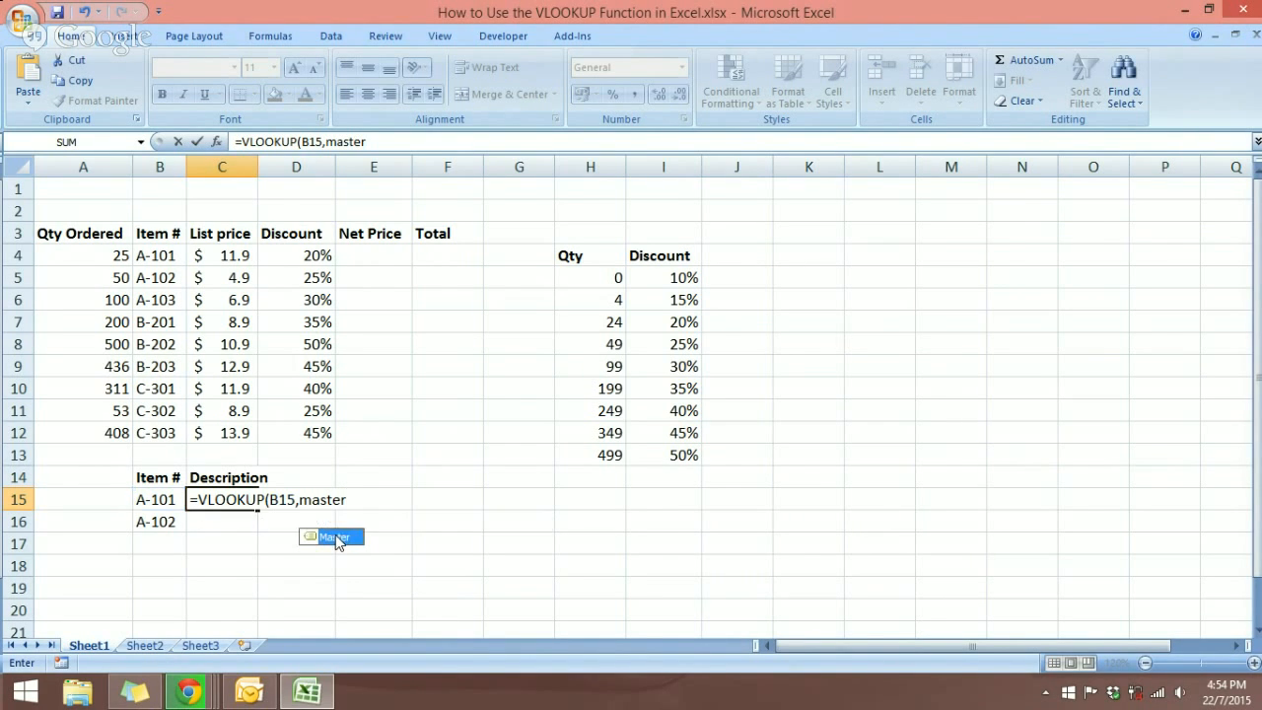
{"action": "double_click", "coordinate": [338, 537]}
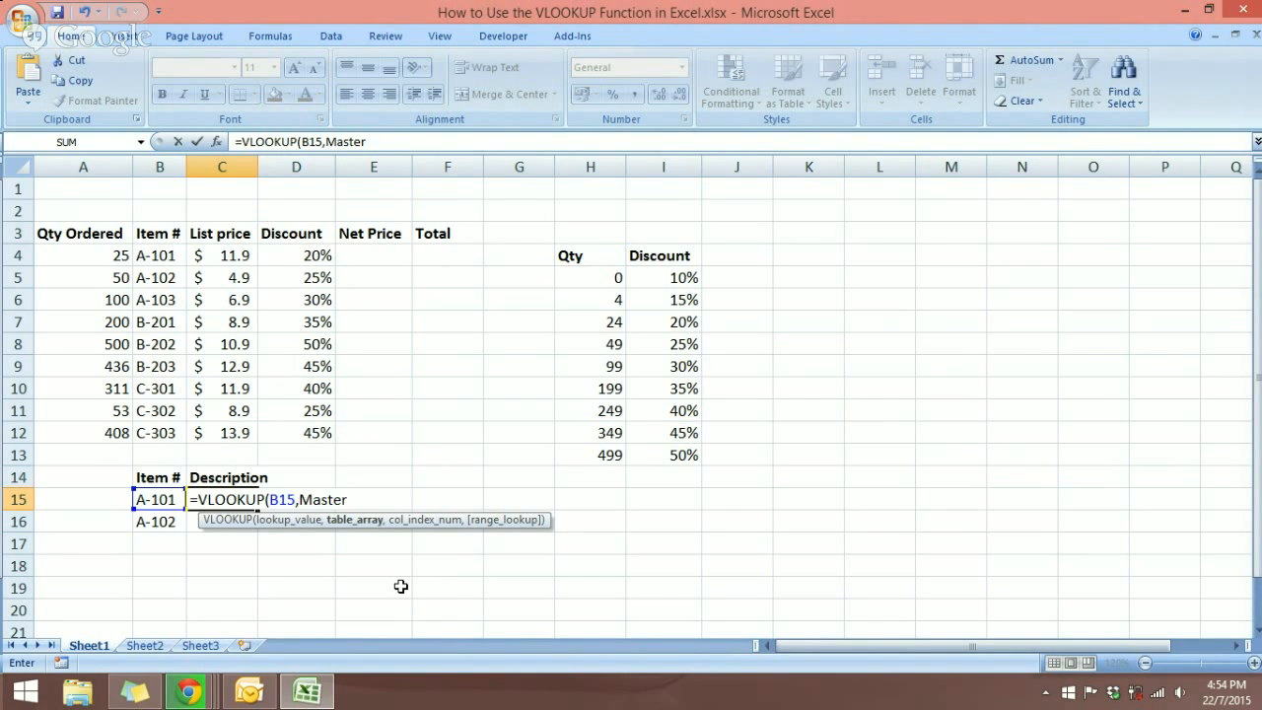
{"action": "type", "text": ",2"}
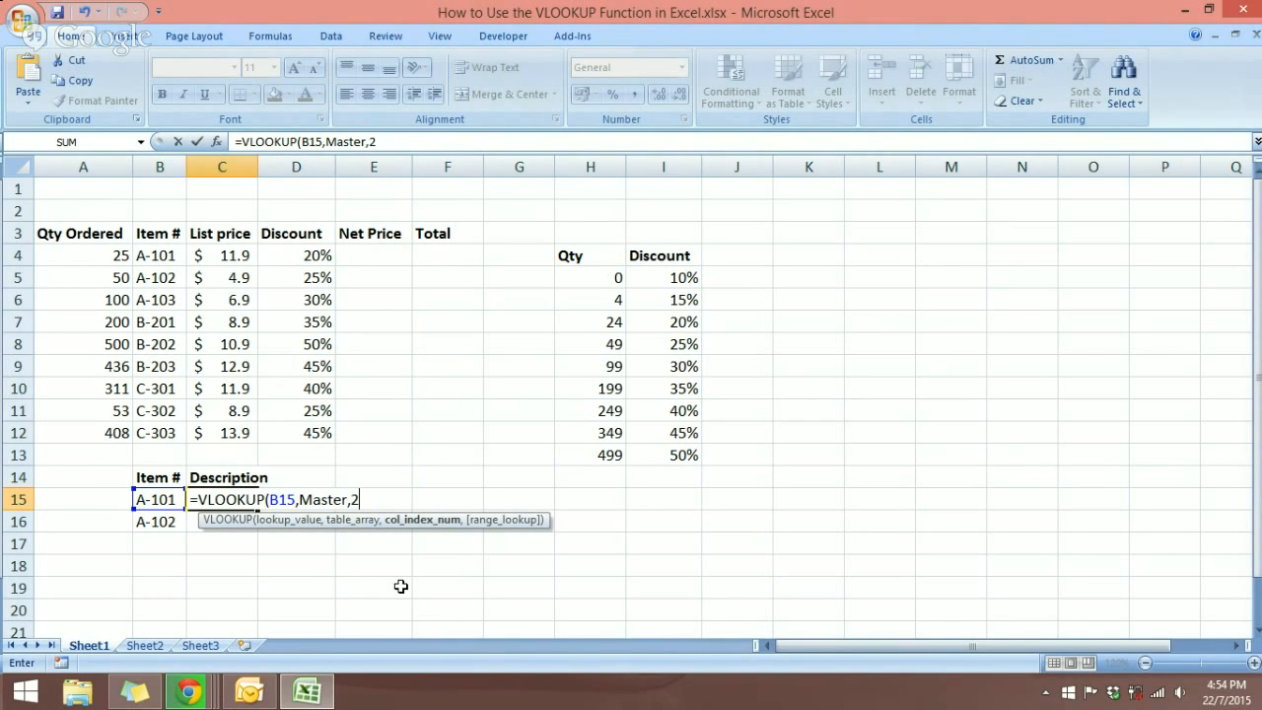
{"action": "type", "text": ","}
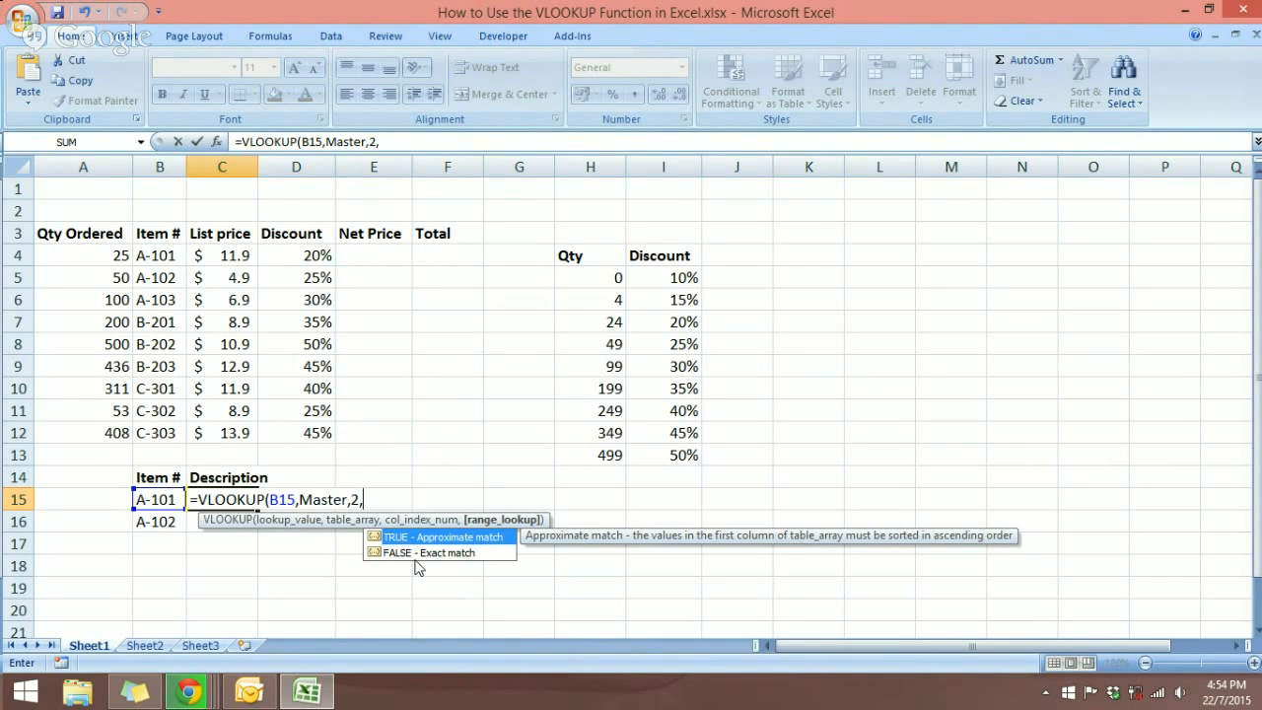
{"action": "left_click", "coordinate": [412, 558]}
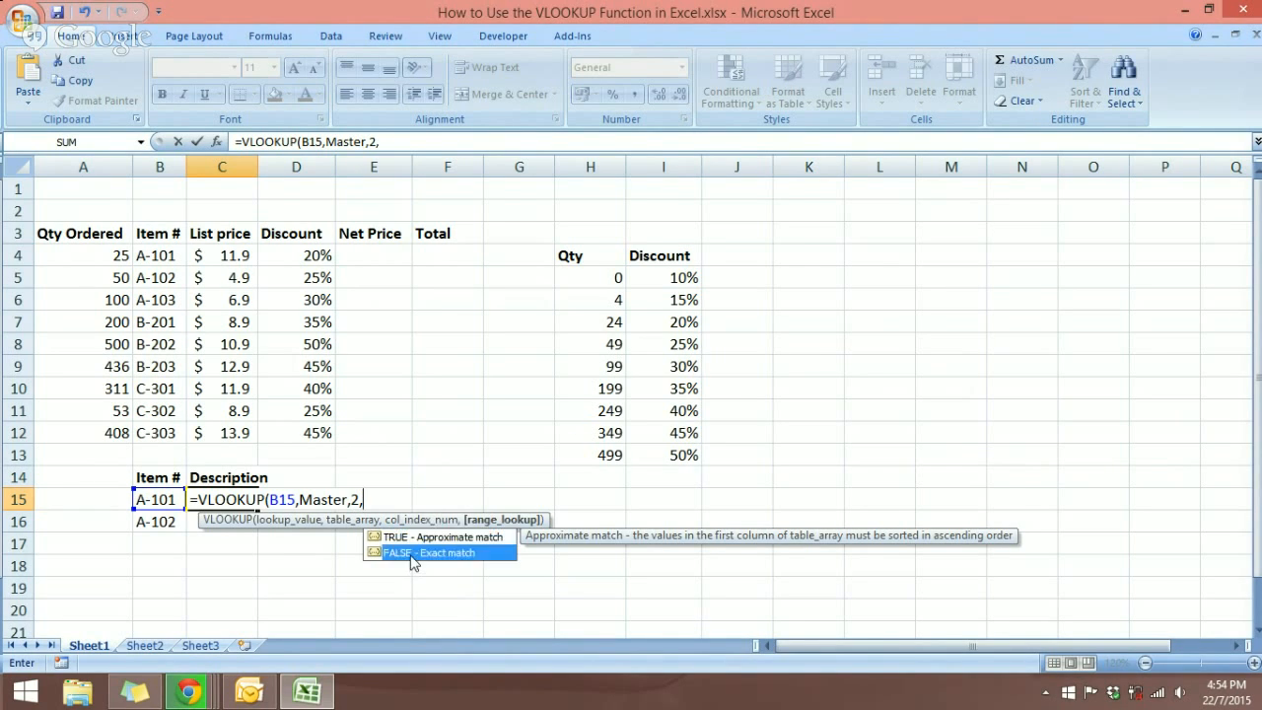
{"action": "double_click", "coordinate": [412, 558]}
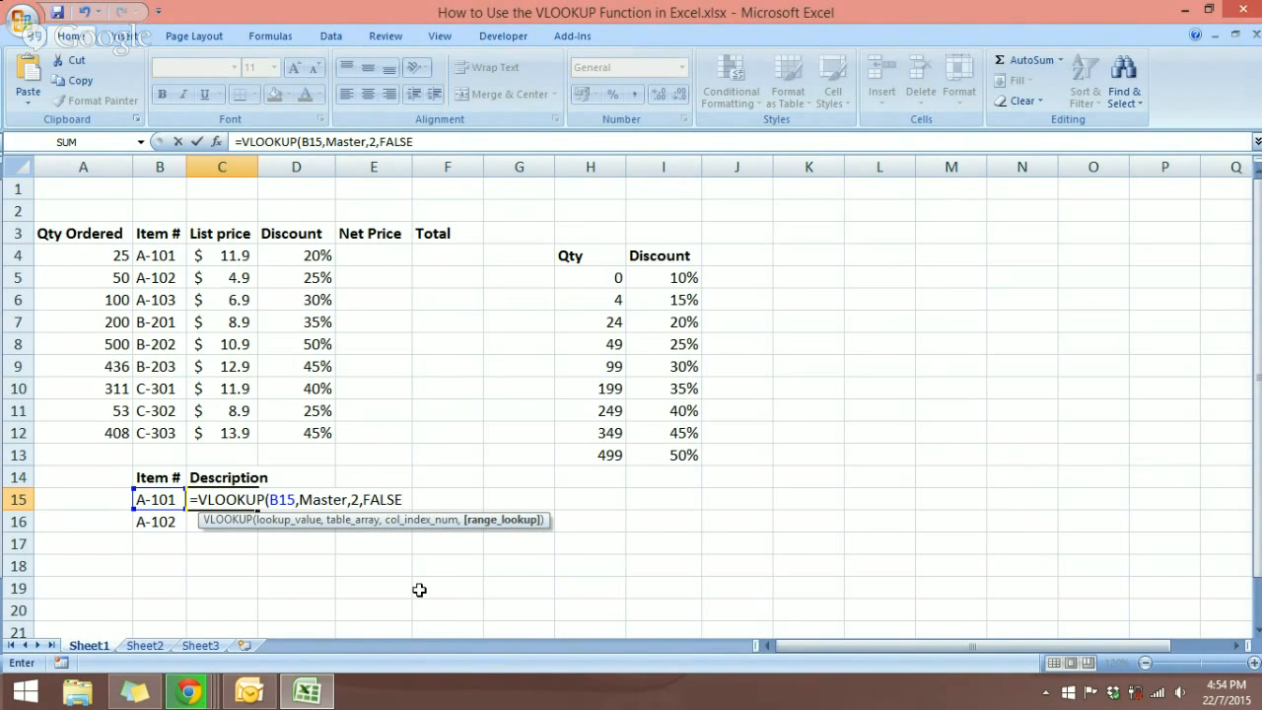
{"action": "type", "text": ")"}
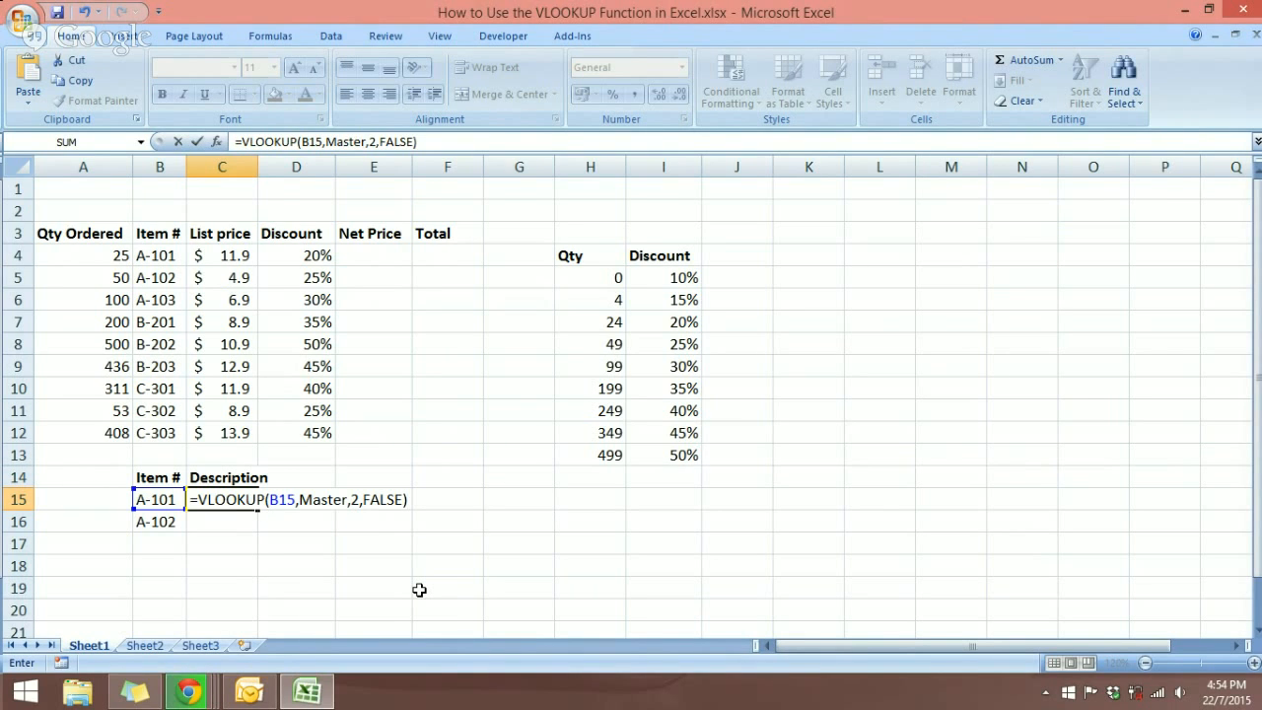
{"action": "key", "text": "Return"}
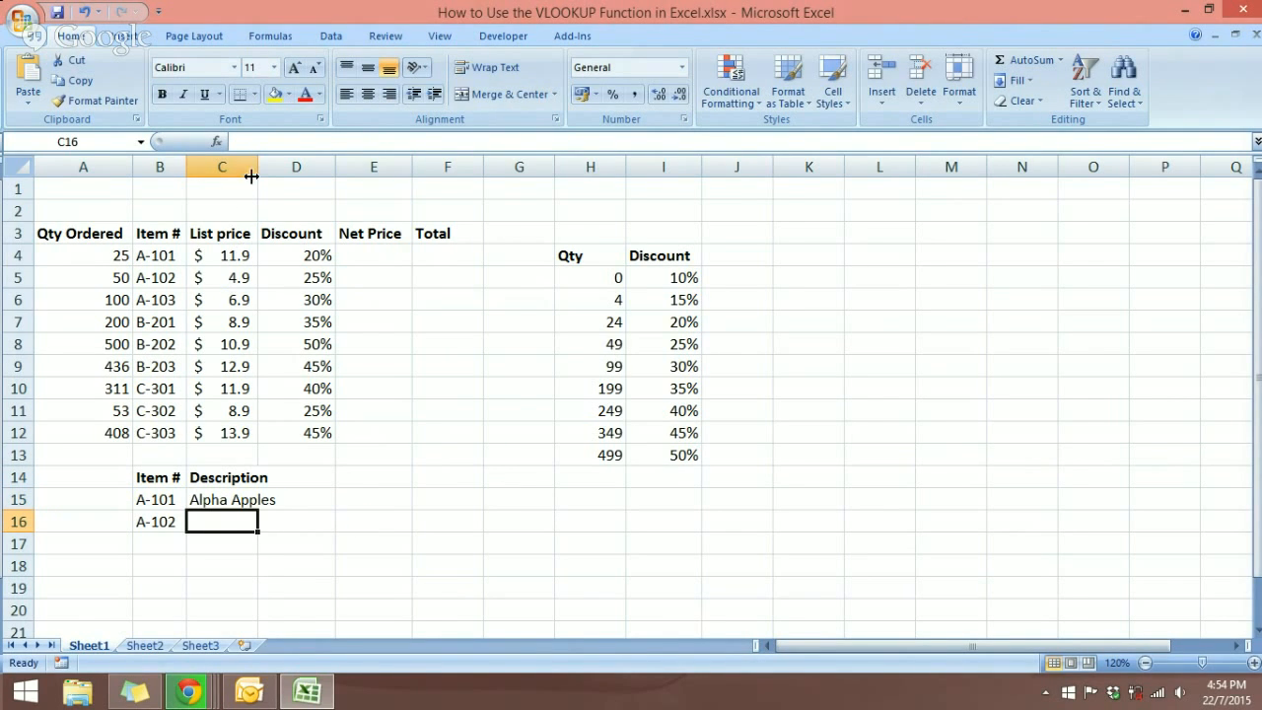
Step: Widen column C, then compare C15's result with item A-101 on Sheet2
{"action": "left_click_drag", "start_coordinate": [259, 169], "coordinate": [272, 173]}
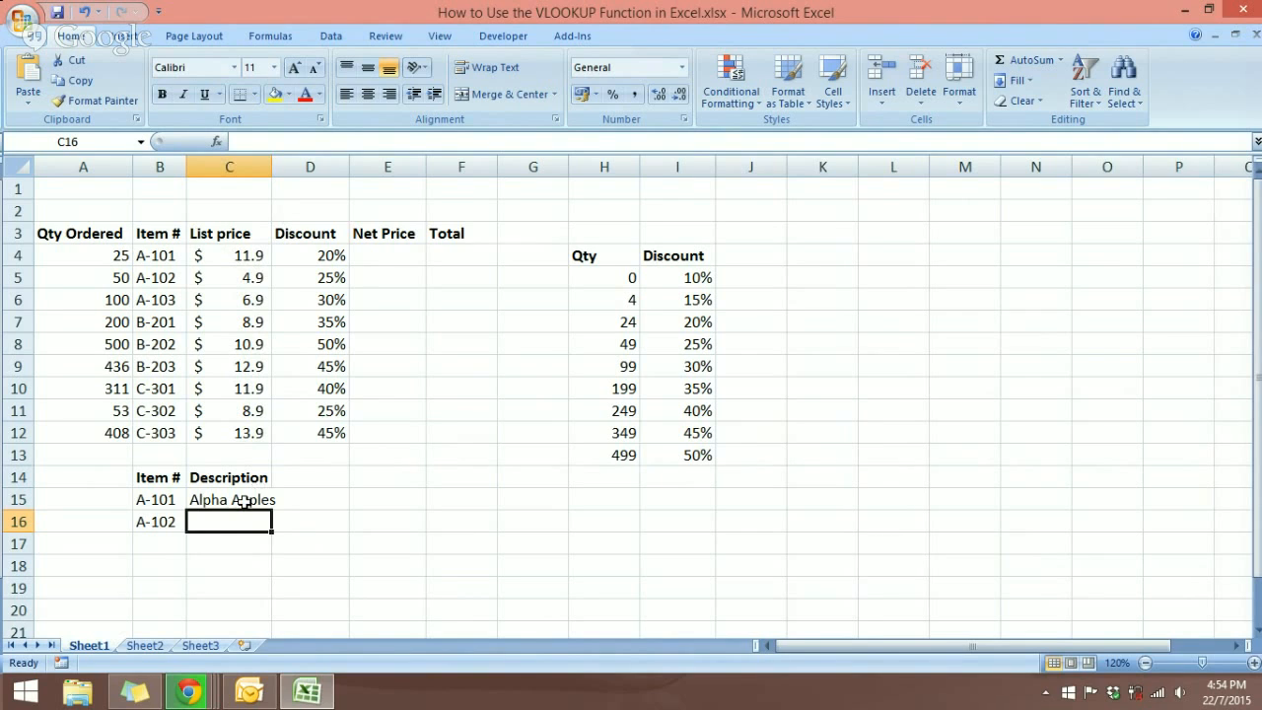
{"action": "left_click", "coordinate": [243, 501]}
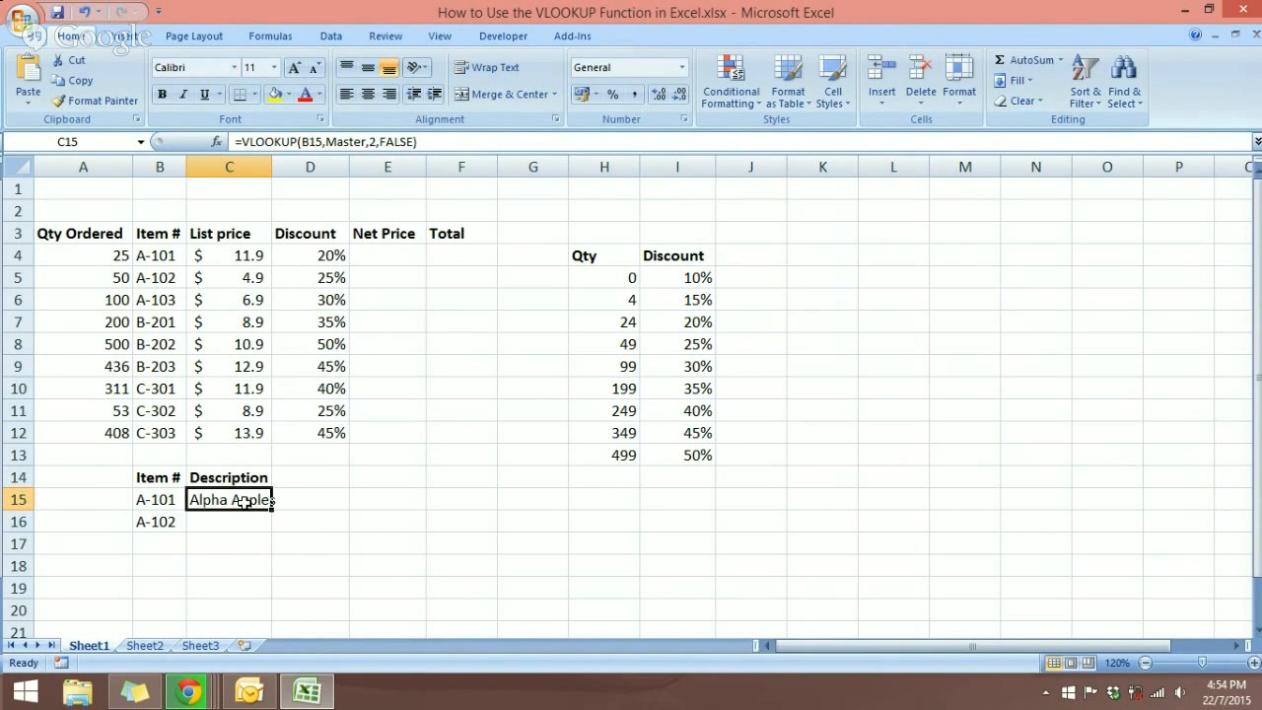
{"action": "left_click", "coordinate": [152, 645]}
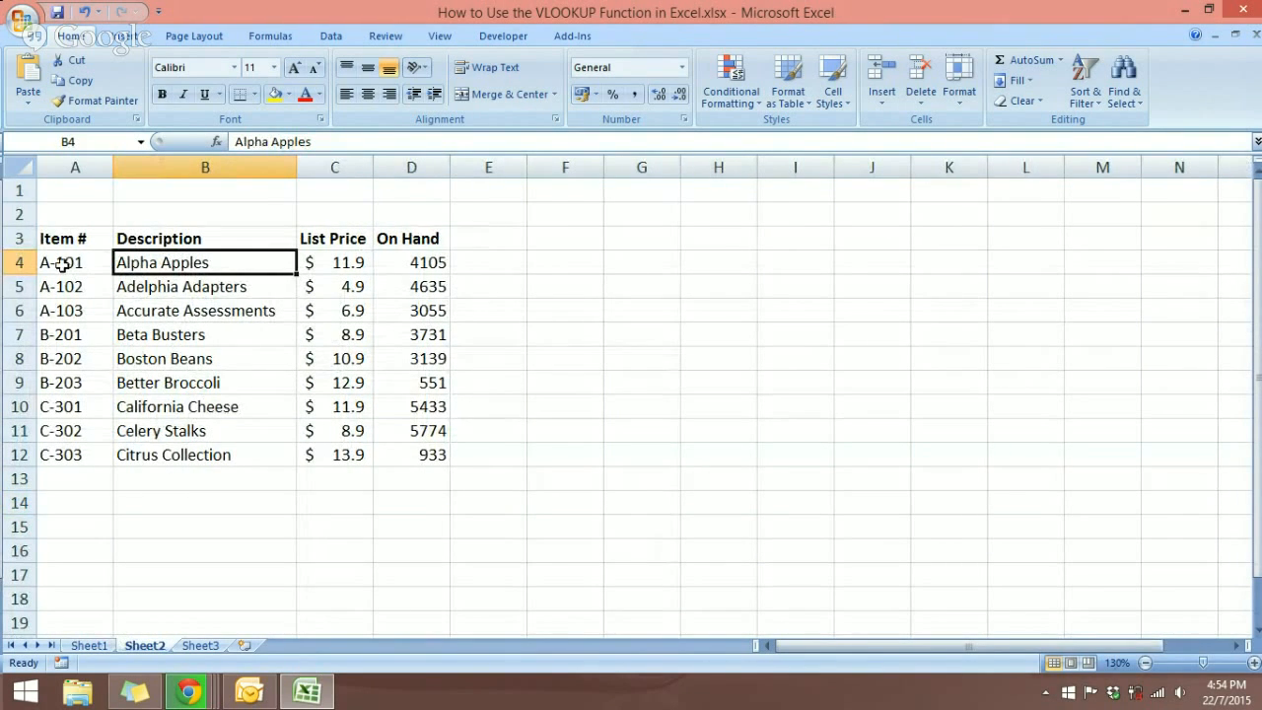
{"action": "left_click", "coordinate": [87, 646]}
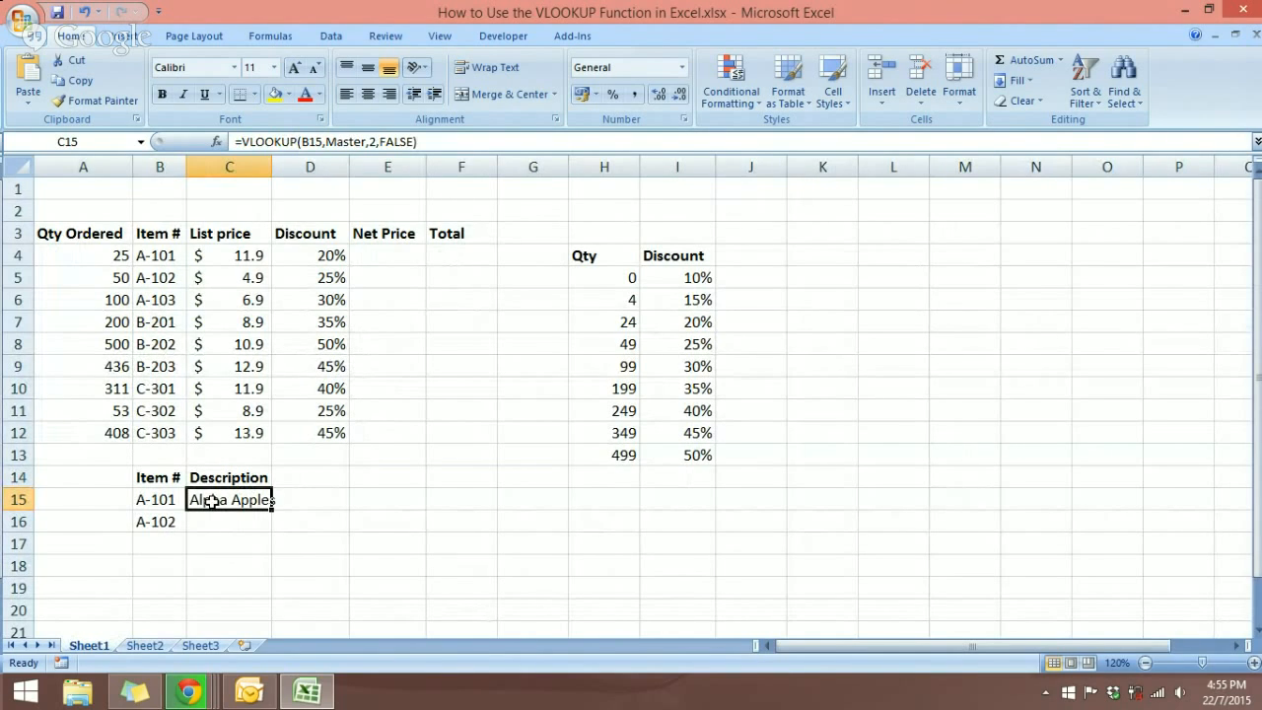
Step: Type the 'On hand' heading in D14 and select D15, checking Sheet2's item table
{"action": "left_click", "coordinate": [290, 477]}
{"action": "type", "text": "O"}
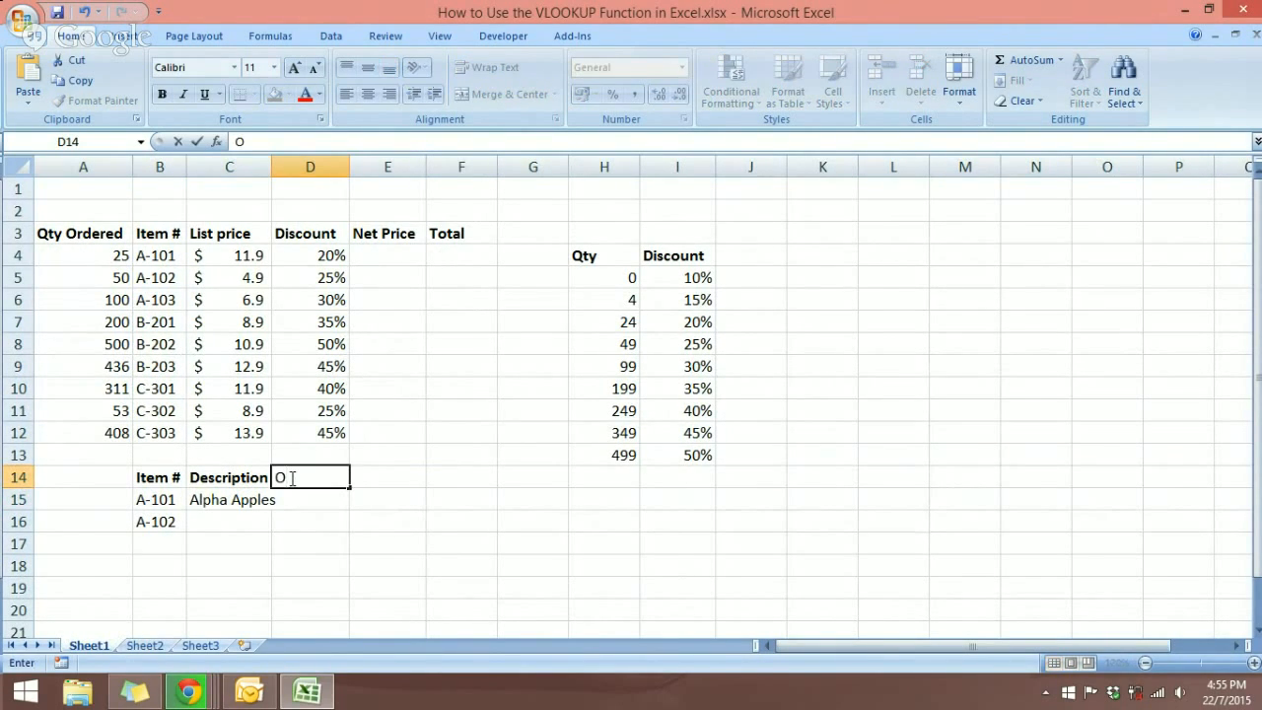
{"action": "type", "text": "n hand"}
{"action": "left_click", "coordinate": [363, 491]}
{"action": "left_click", "coordinate": [304, 480]}
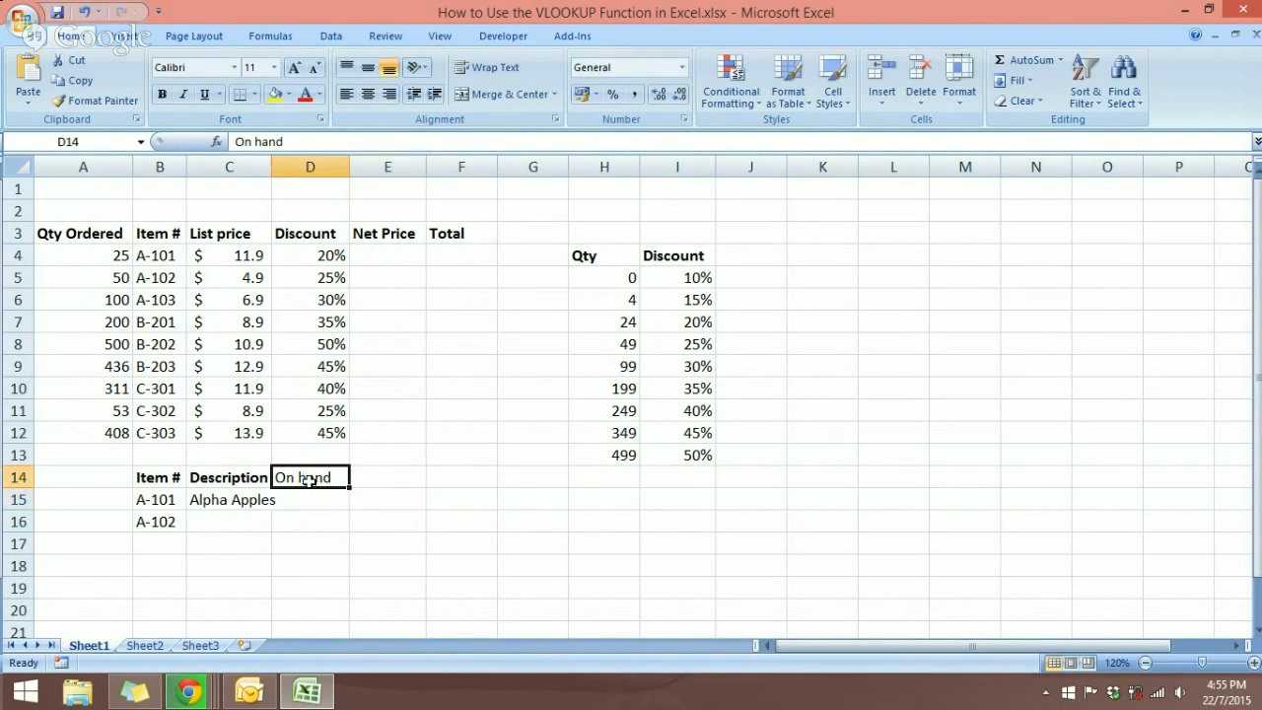
{"action": "left_click", "coordinate": [159, 500]}
{"action": "left_click", "coordinate": [310, 501]}
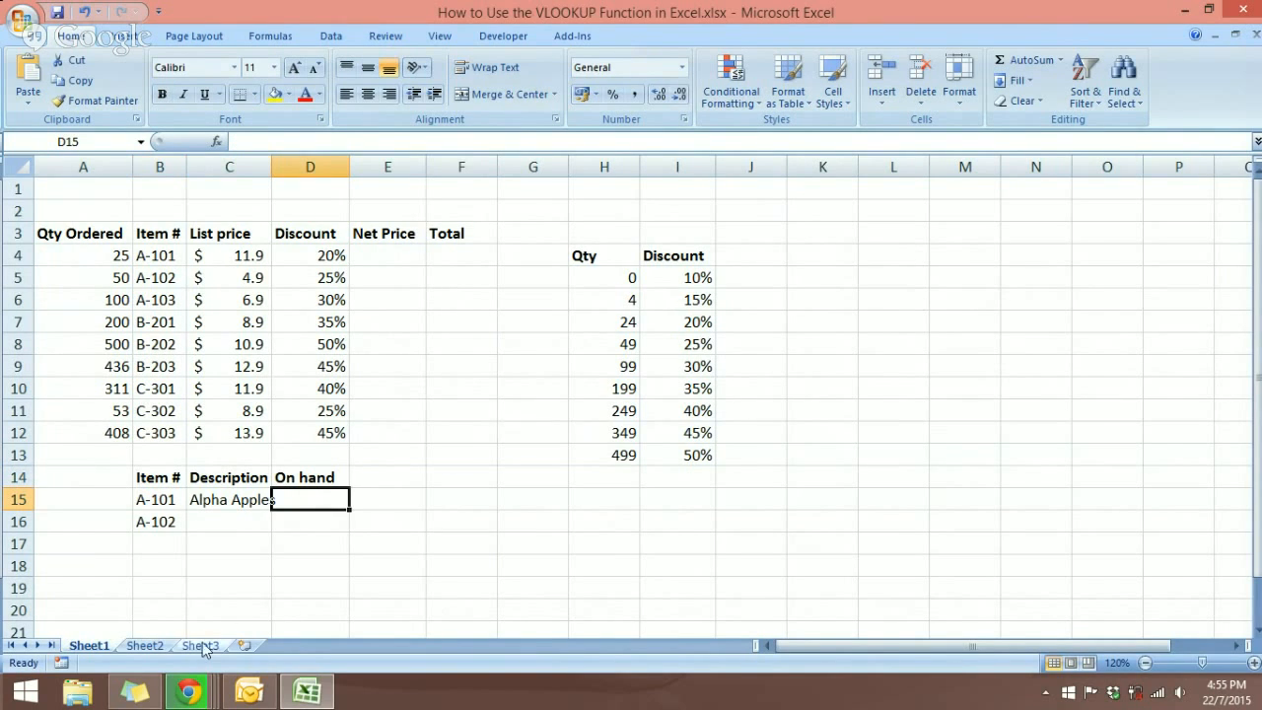
{"action": "left_click", "coordinate": [145, 646]}
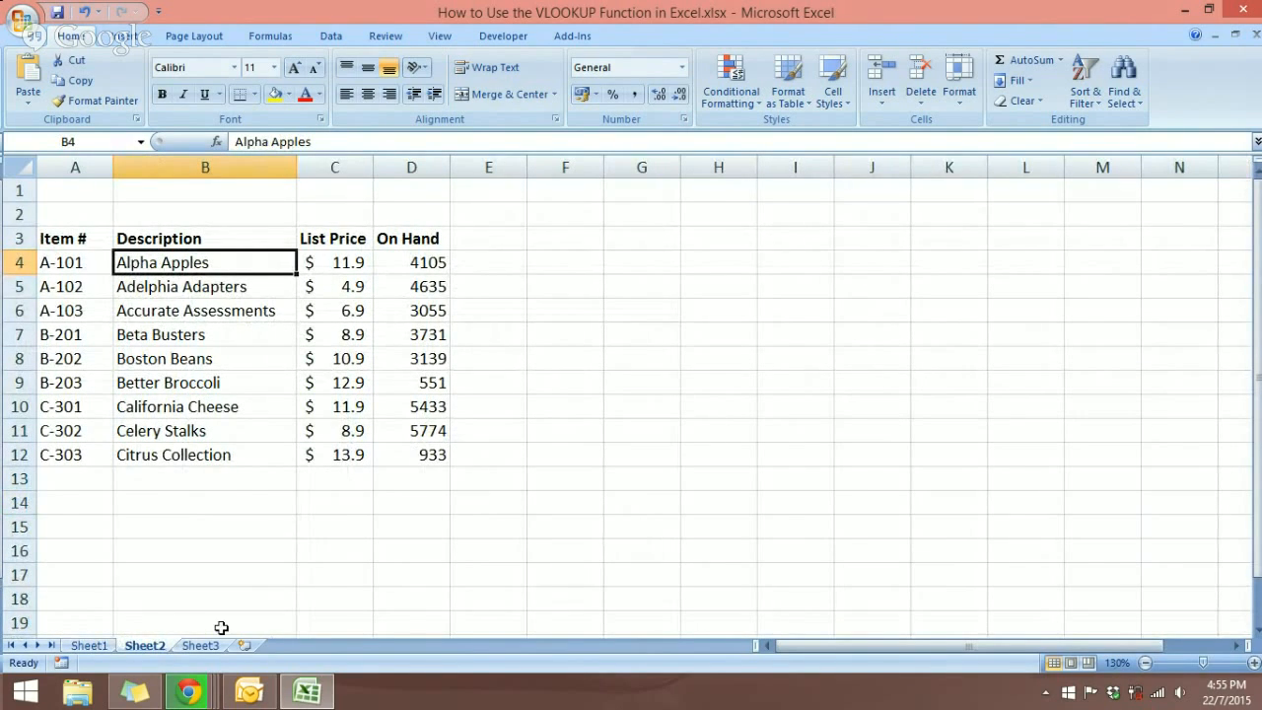
{"action": "left_click", "coordinate": [88, 645]}
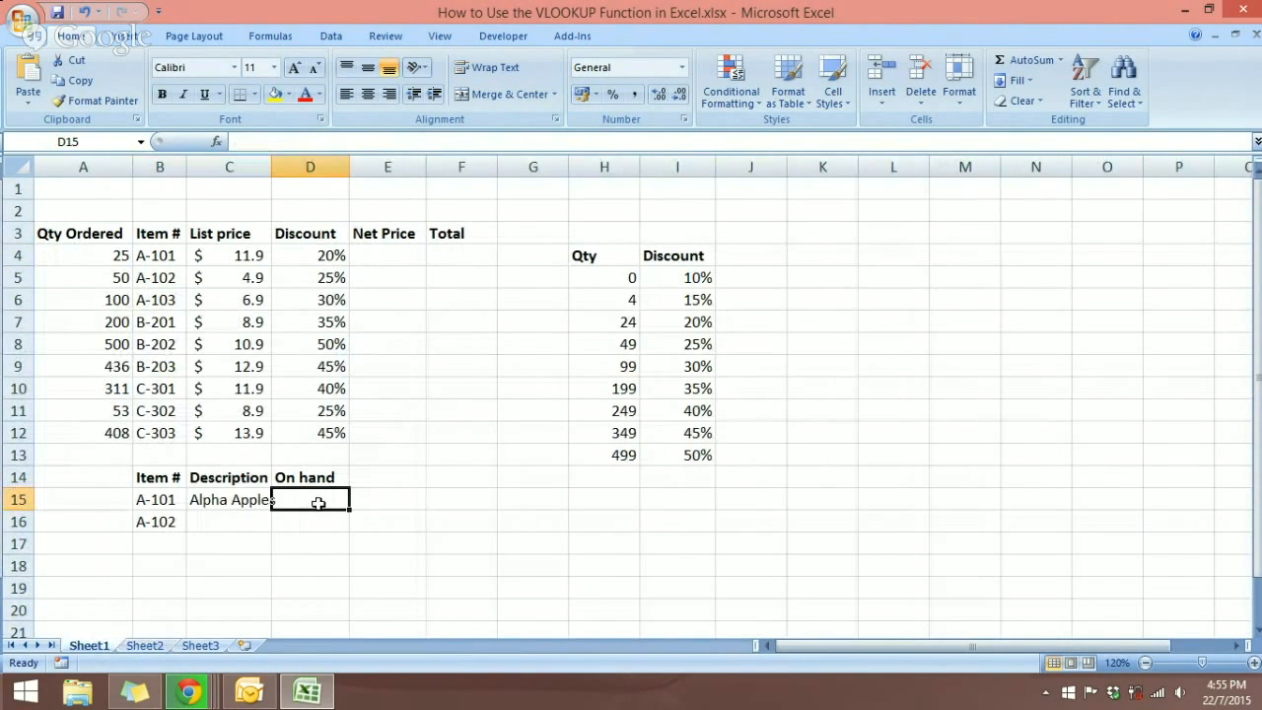
Step: Enter =VLOOKUP(B15,Master,4,FALSE) in D15 so it shows 4105 on hand
{"action": "type", "text": "=vloo"}
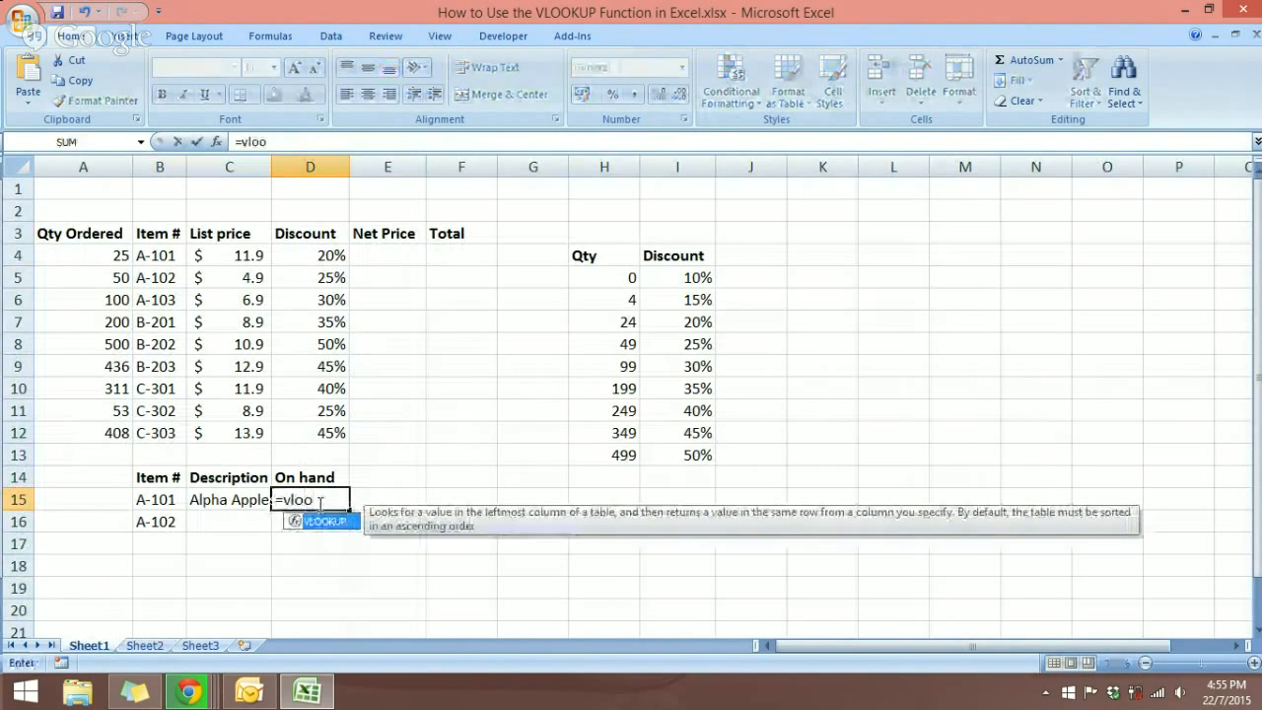
{"action": "key", "text": "Tab"}
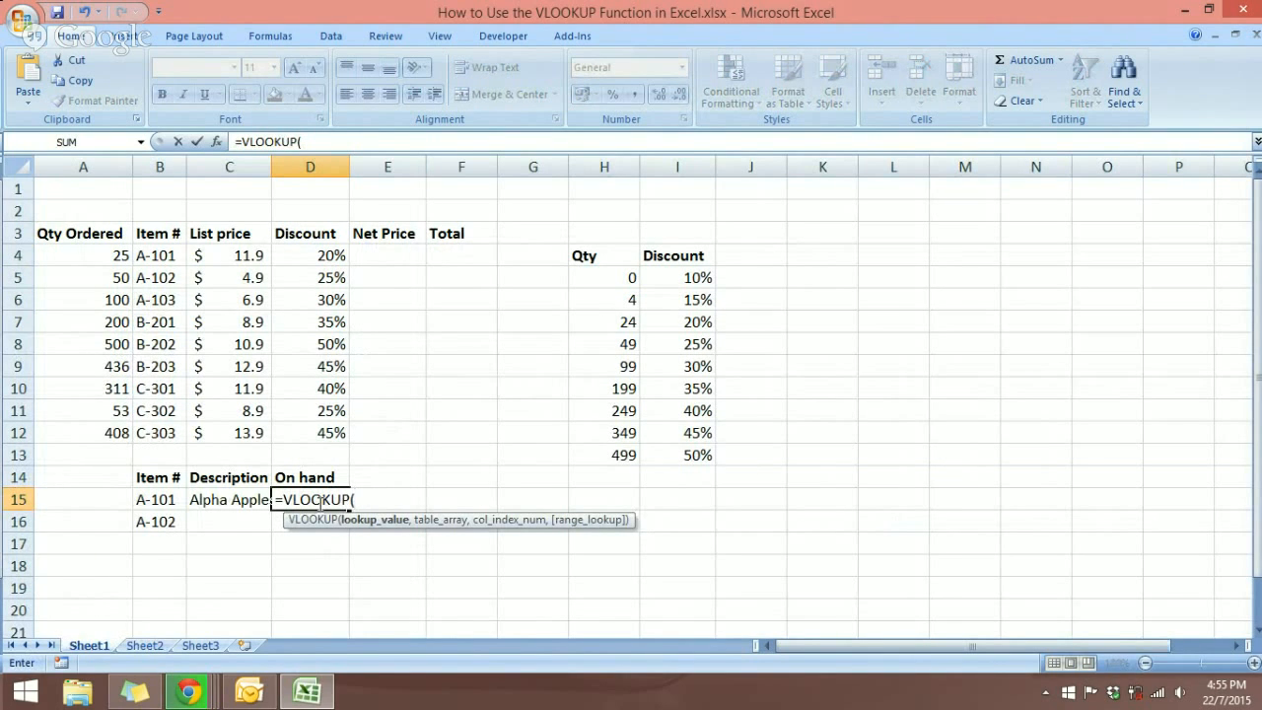
{"action": "left_click", "coordinate": [171, 500]}
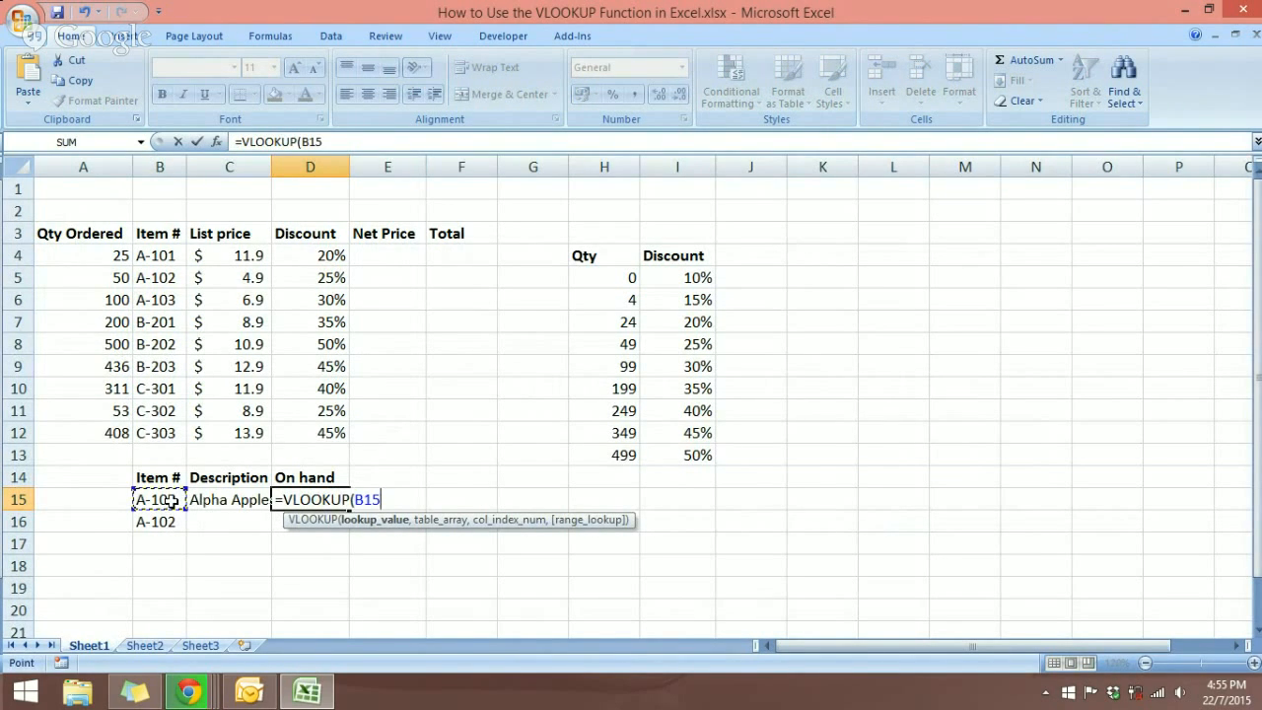
{"action": "type", "text": ",mas"}
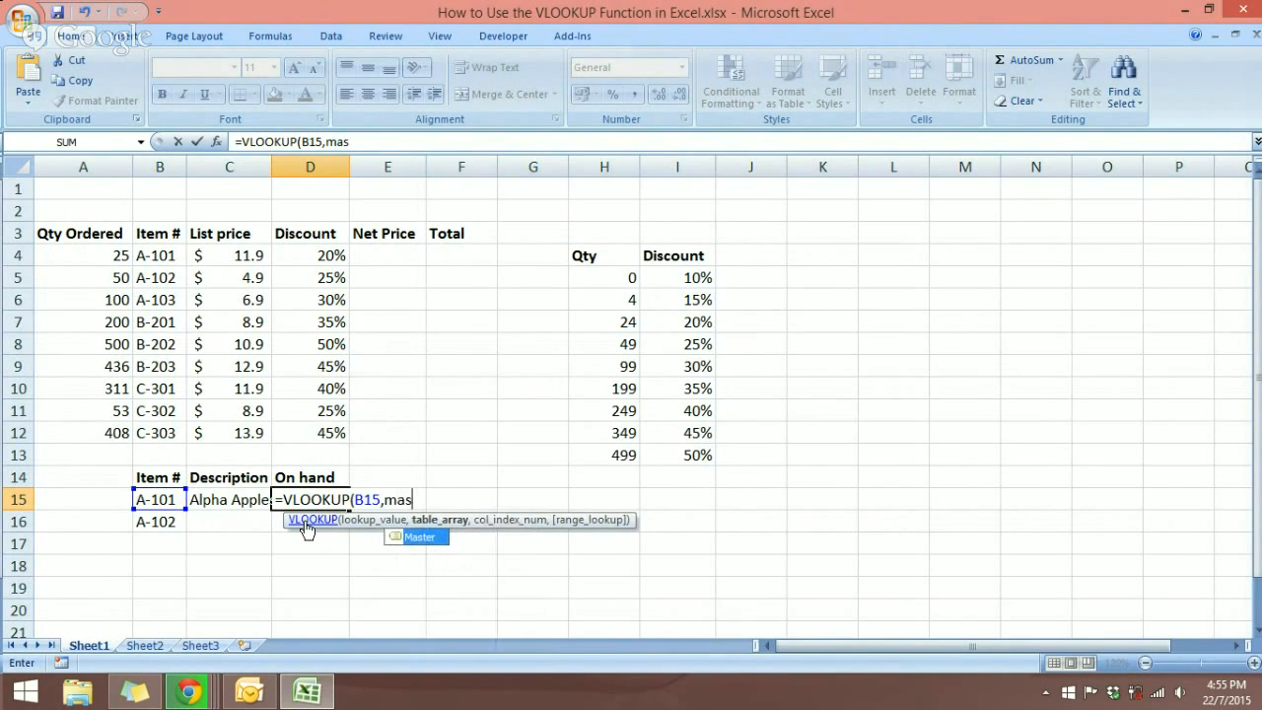
{"action": "type", "text": "ter"}
{"action": "left_click", "coordinate": [414, 544]}
{"action": "double_click", "coordinate": [415, 542]}
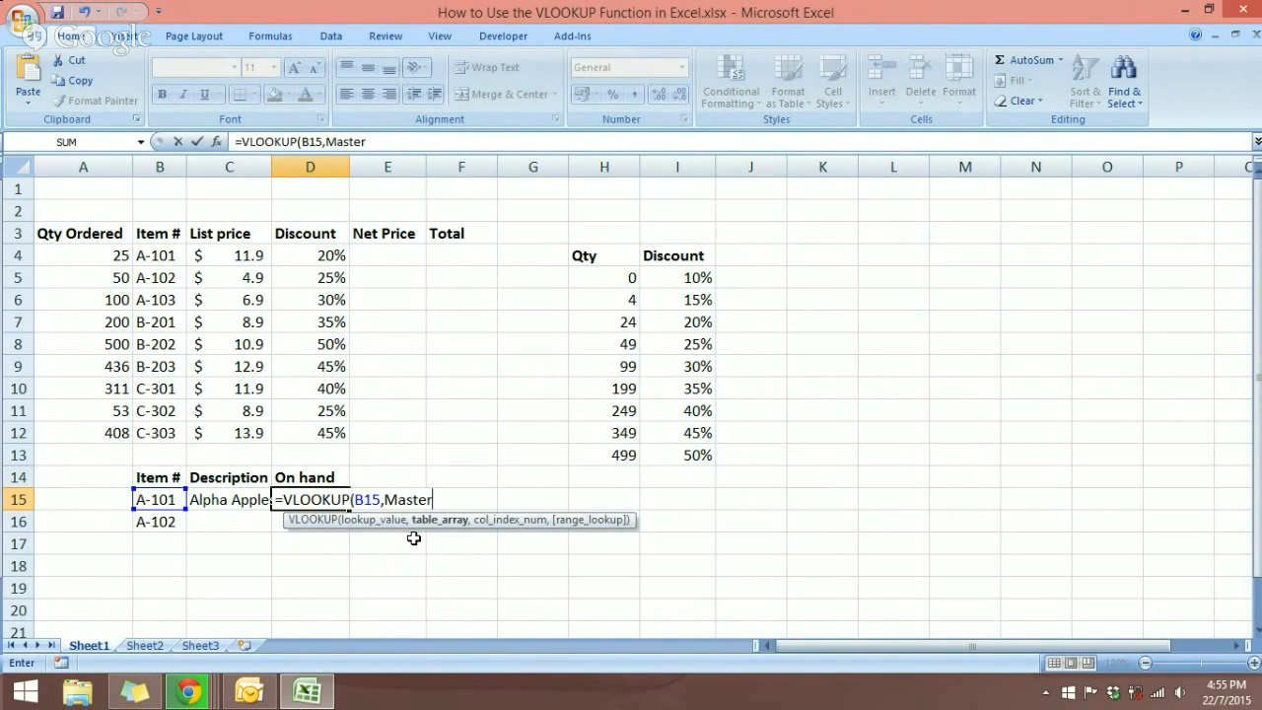
{"action": "type", "text": ","}
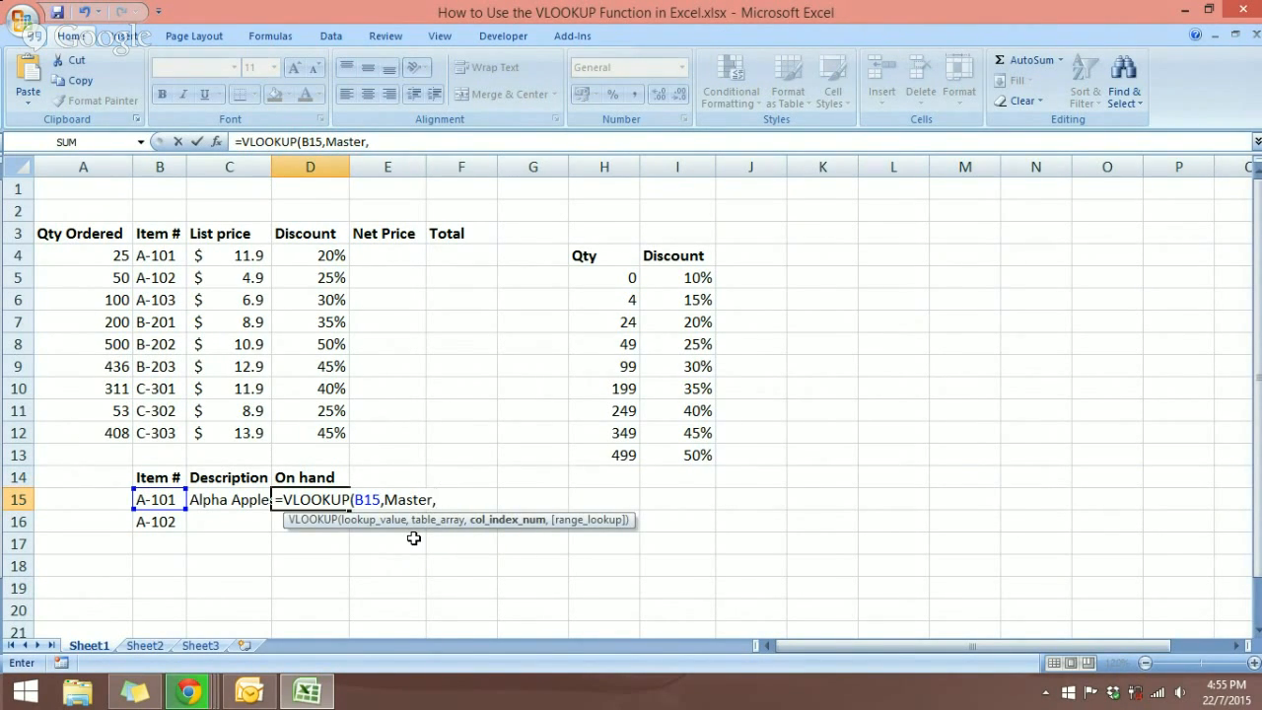
{"action": "type", "text": "4,"}
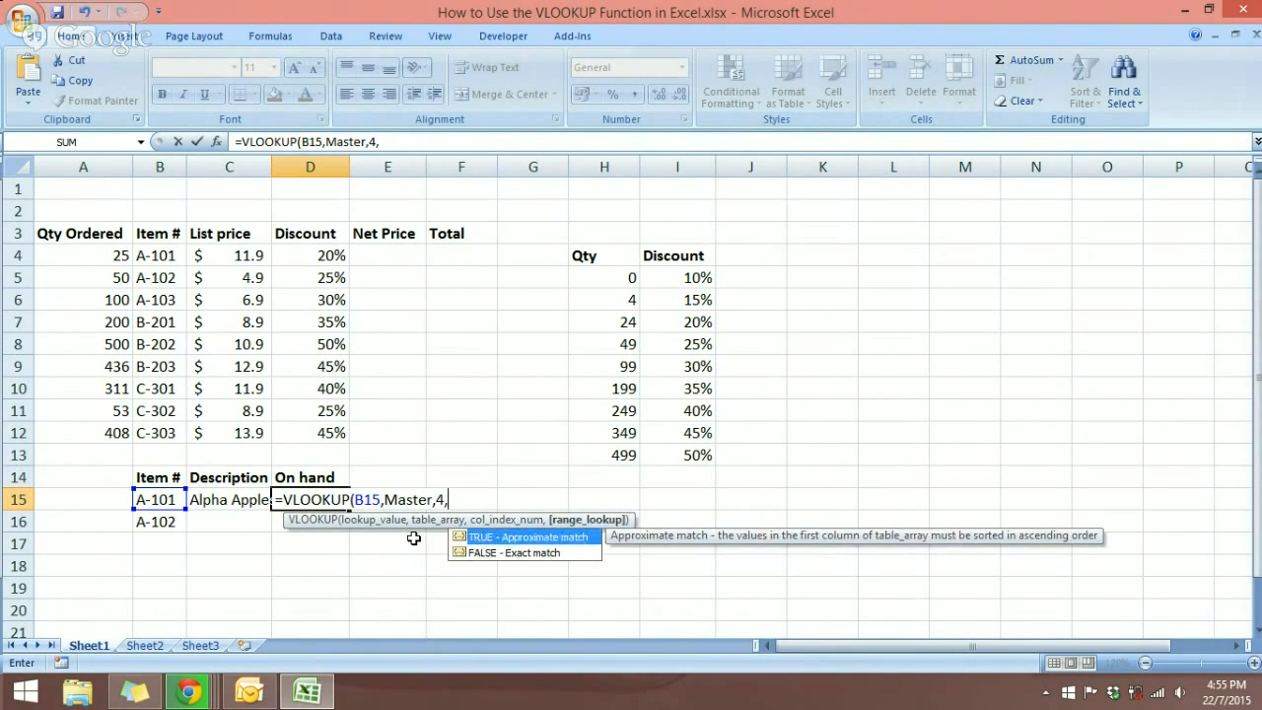
{"action": "double_click", "coordinate": [520, 551]}
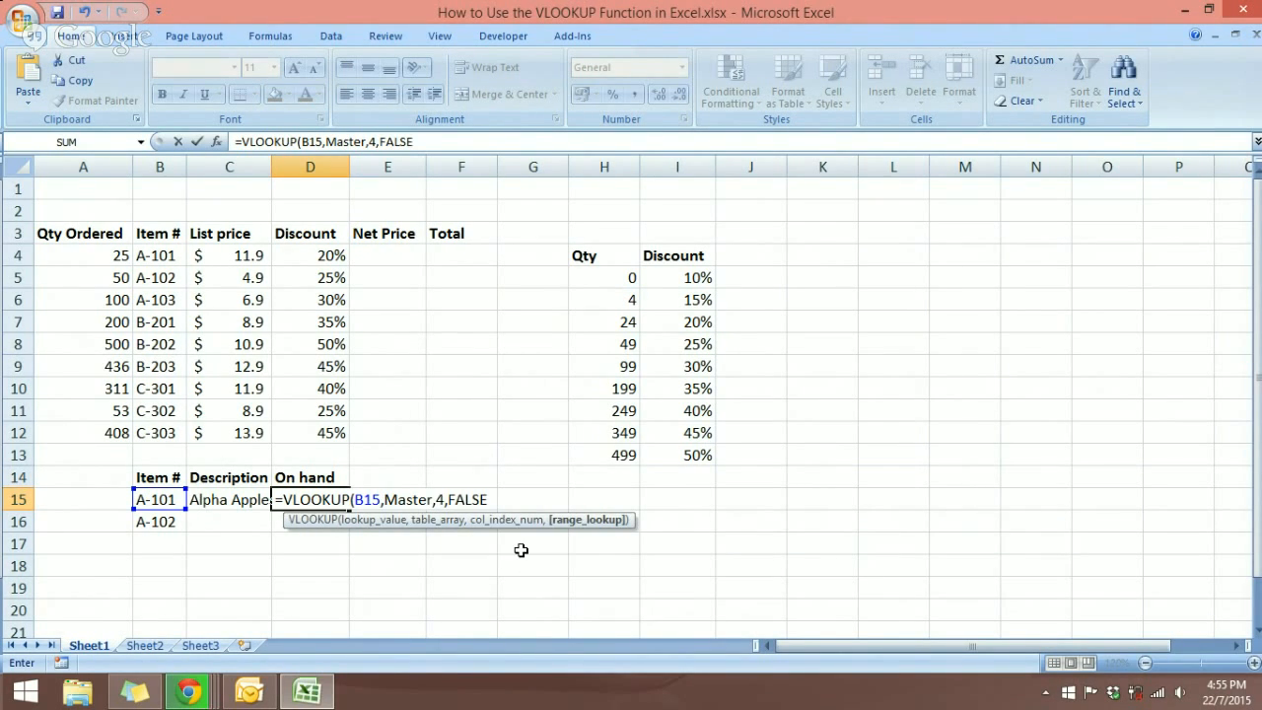
{"action": "type", "text": ")"}
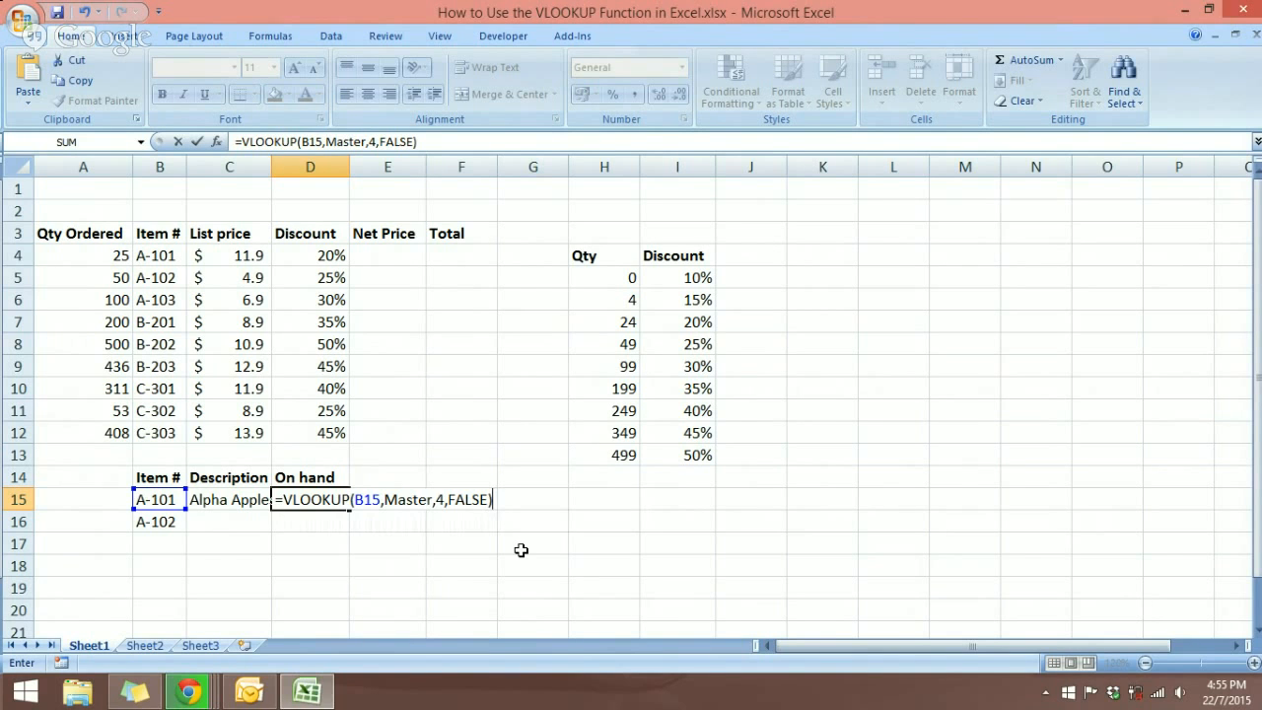
{"action": "key", "text": "Return"}
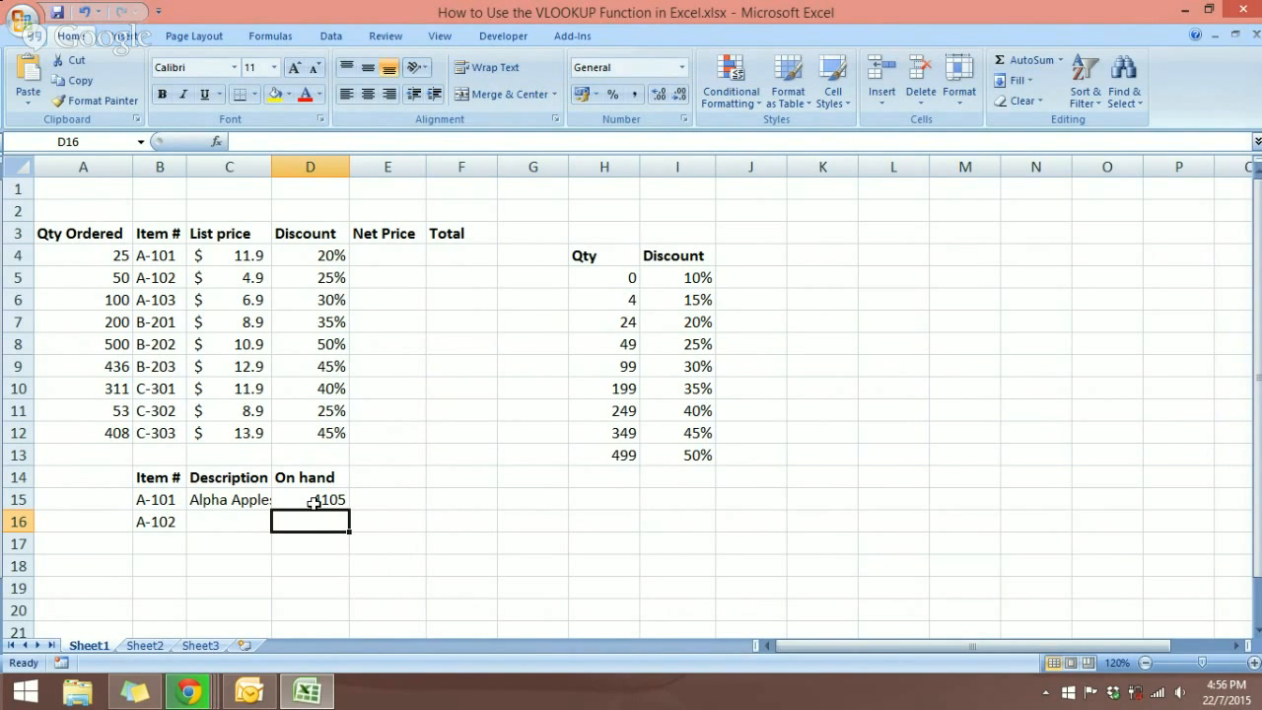
{"action": "left_click", "coordinate": [155, 647]}
{"action": "left_click", "coordinate": [426, 264]}
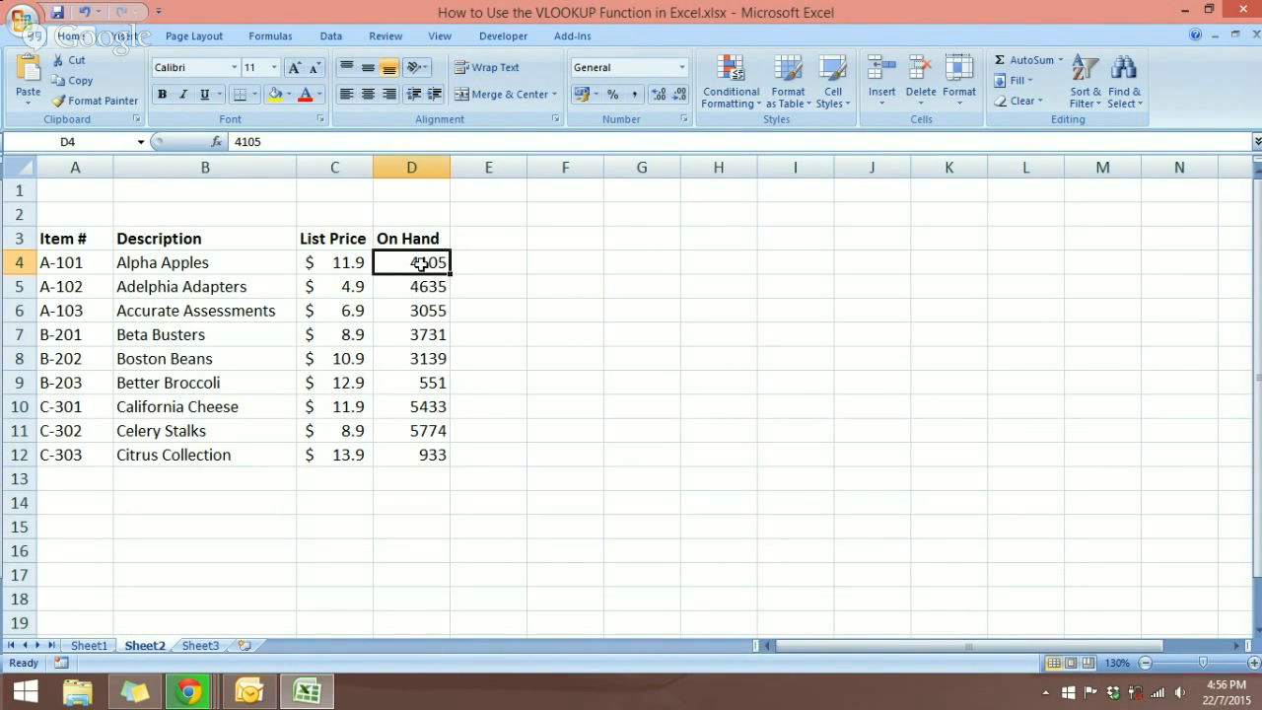
{"action": "left_click", "coordinate": [89, 647]}
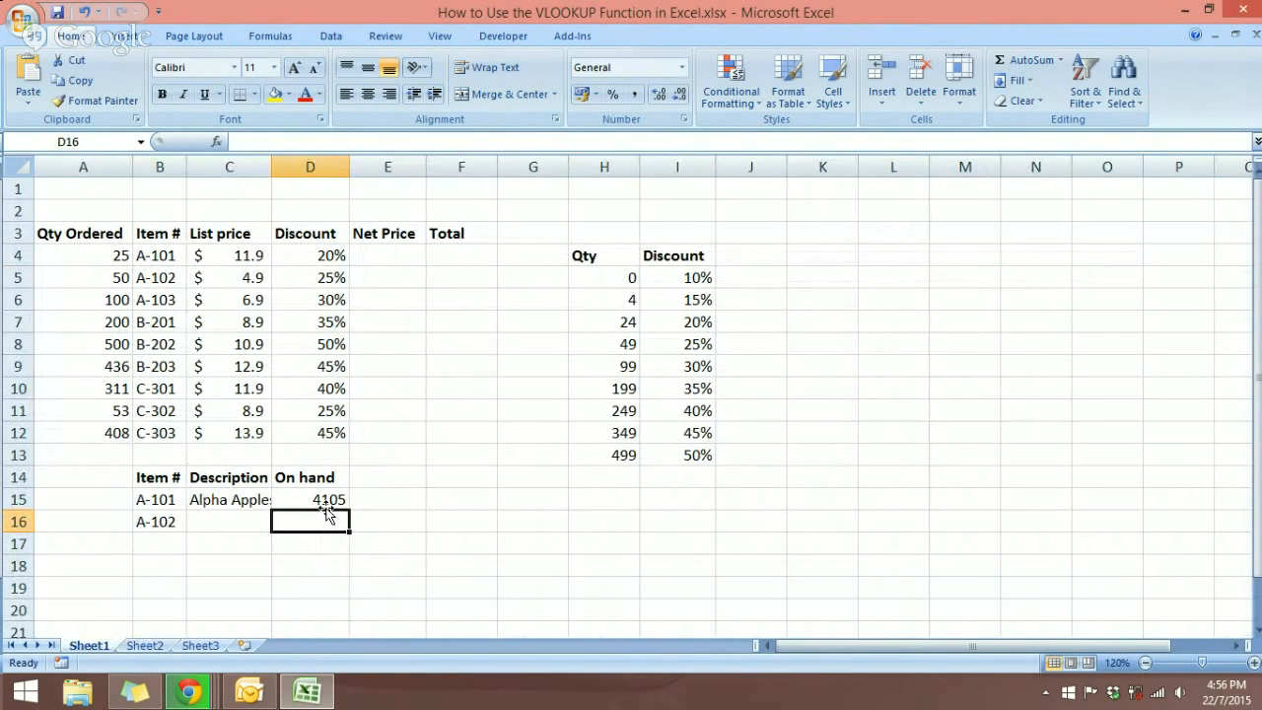
{"action": "left_click", "coordinate": [456, 439]}
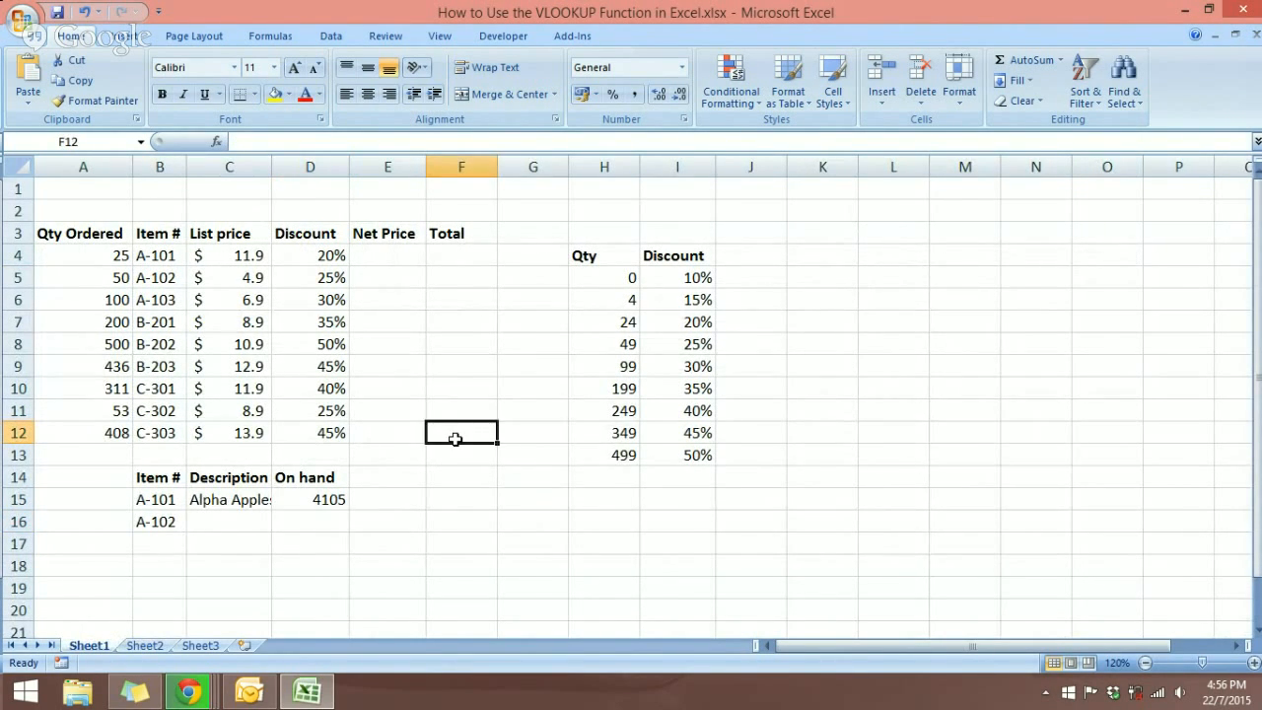